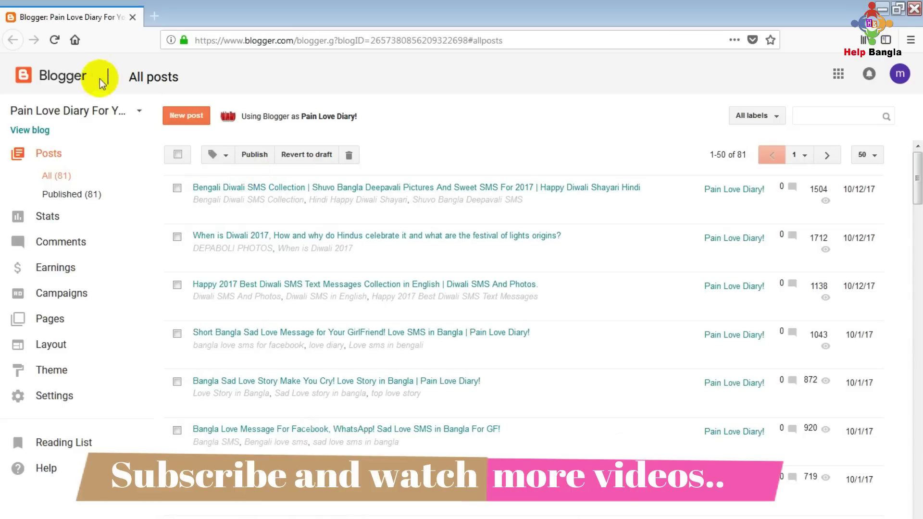
Open the blog's overview statistics and examine the all-time pageviews figure
{"action": "left_click", "coordinate": [54, 39]}
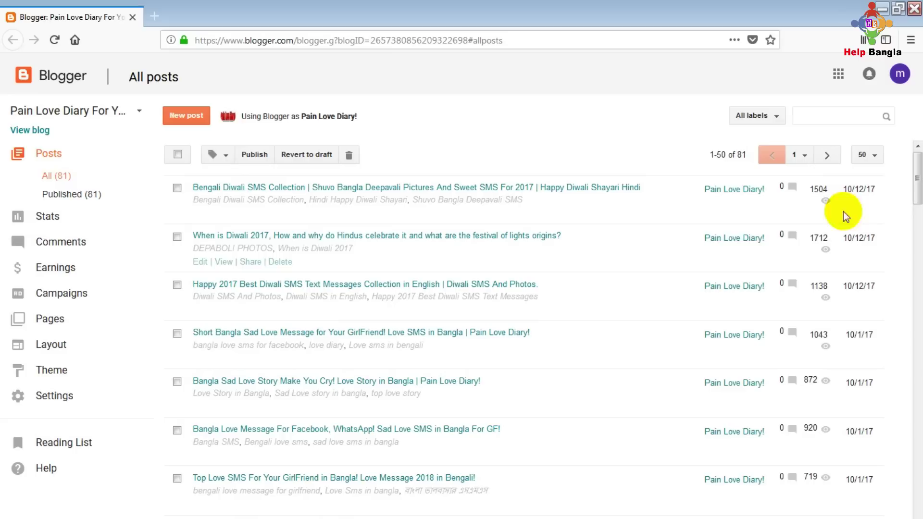
{"action": "mouse_move", "coordinate": [395, 207]}
{"action": "mouse_move", "coordinate": [343, 307]}
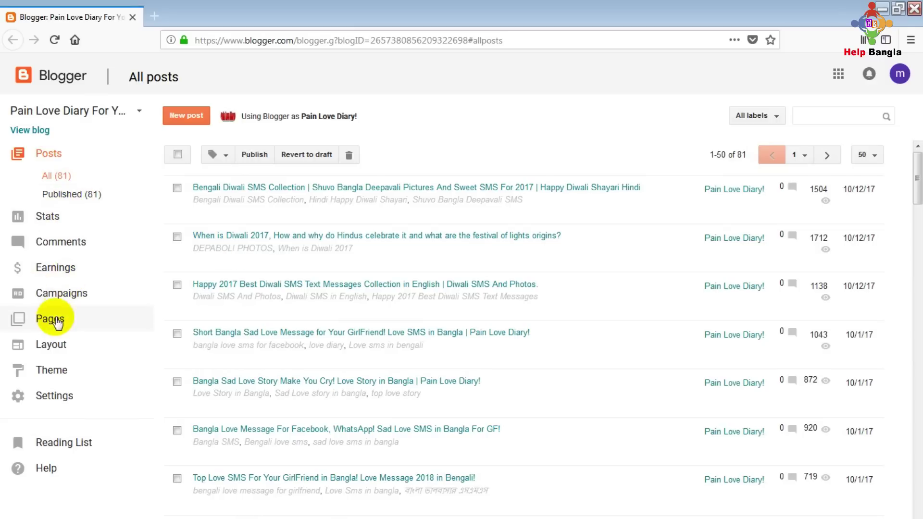
{"action": "left_click", "coordinate": [53, 225]}
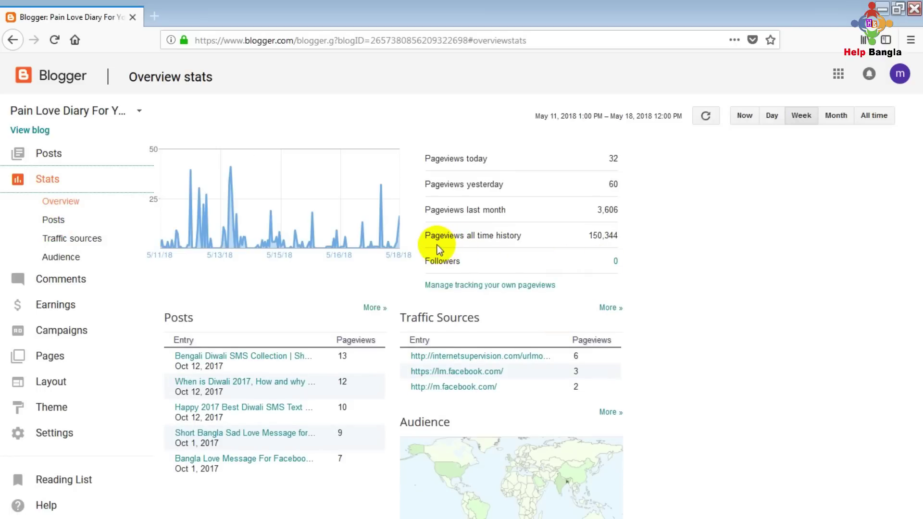
{"action": "left_click_drag", "start_coordinate": [588, 236], "coordinate": [620, 236]}
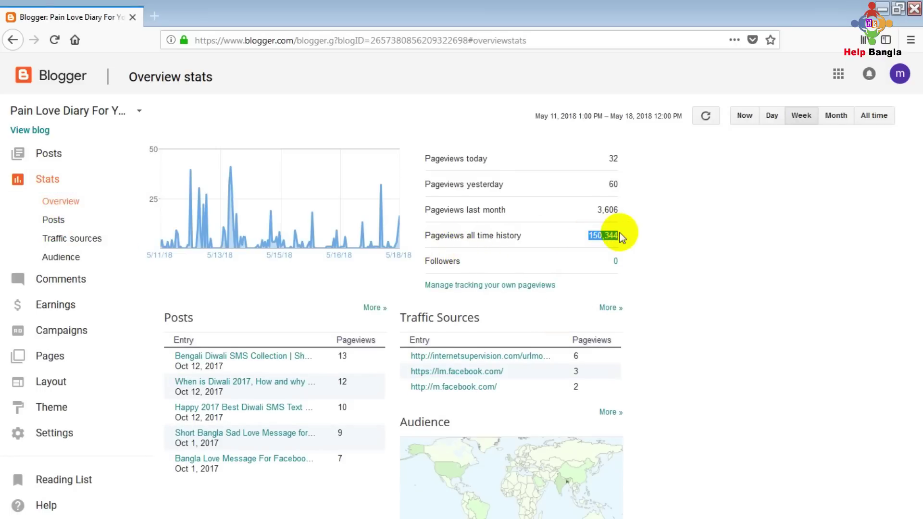
{"action": "left_click", "coordinate": [610, 238]}
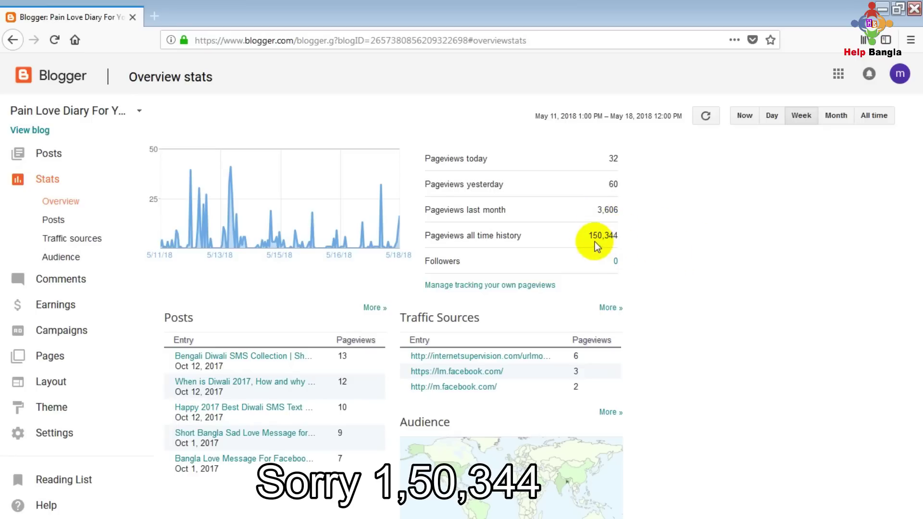
{"action": "double_click", "coordinate": [598, 236]}
{"action": "left_click", "coordinate": [645, 244]}
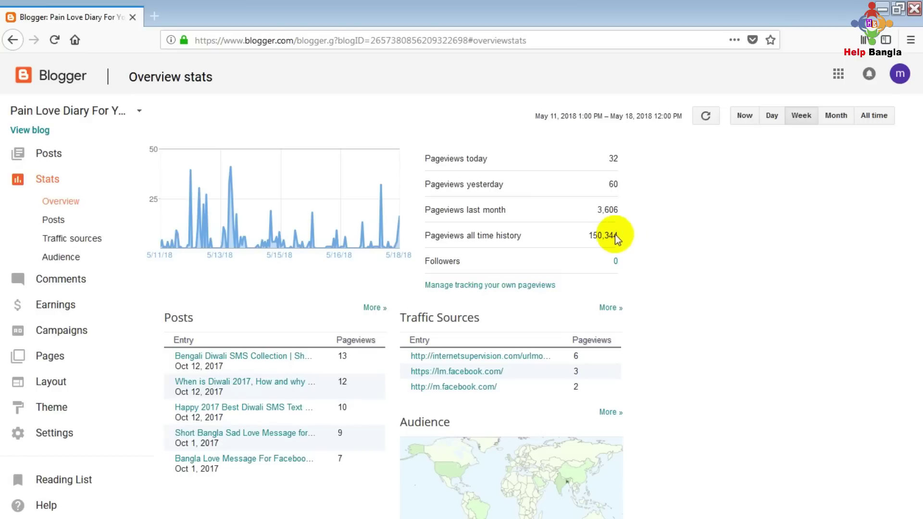
{"action": "left_click_drag", "start_coordinate": [586, 235], "coordinate": [624, 237]}
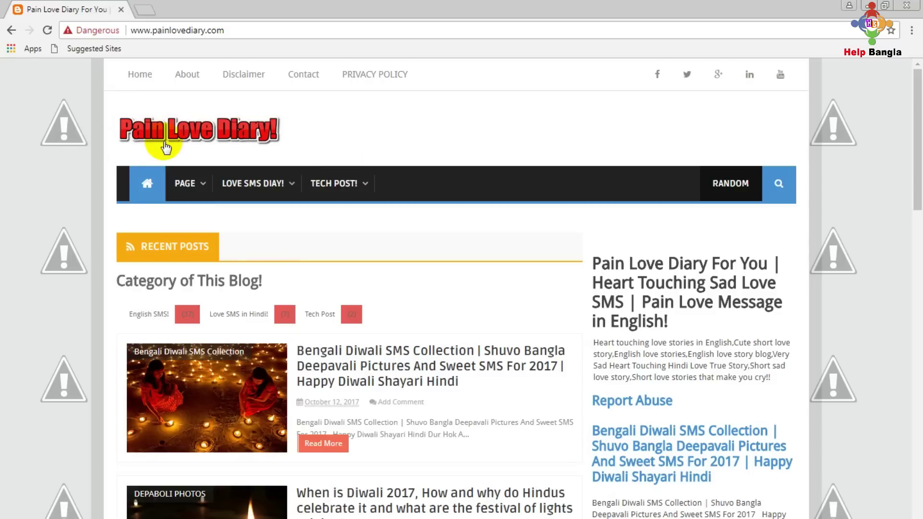
{"action": "left_click", "coordinate": [171, 31]}
{"action": "left_click_drag", "start_coordinate": [243, 35], "coordinate": [123, 27]}
{"action": "left_click", "coordinate": [155, 29]}
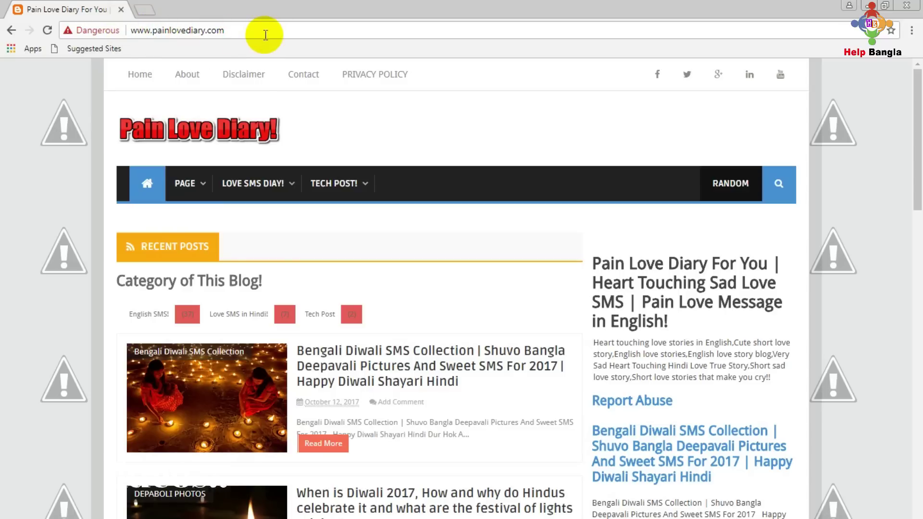
{"action": "left_click_drag", "start_coordinate": [261, 33], "coordinate": [123, 33]}
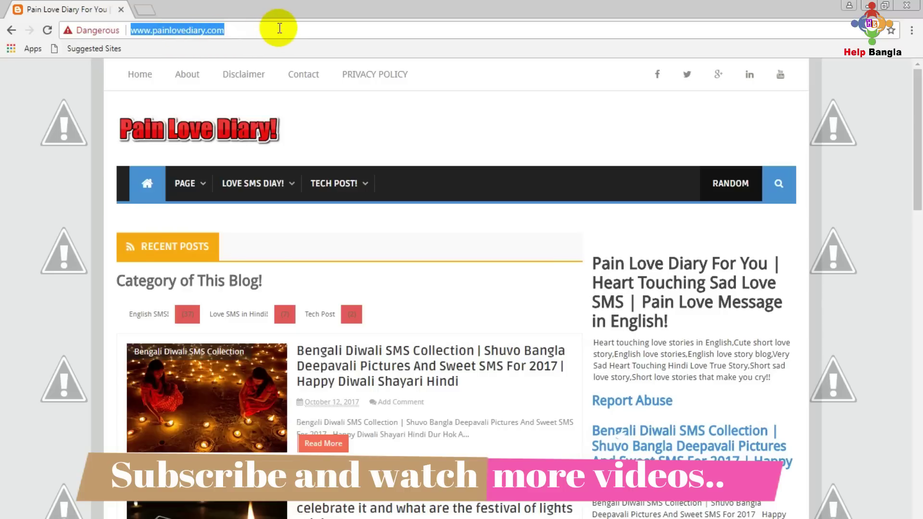
Look through the blog's home page, from the recent posts down to the footer
{"action": "scroll", "coordinate": [680, 200], "scroll_direction": "down", "scroll_amount": 6}
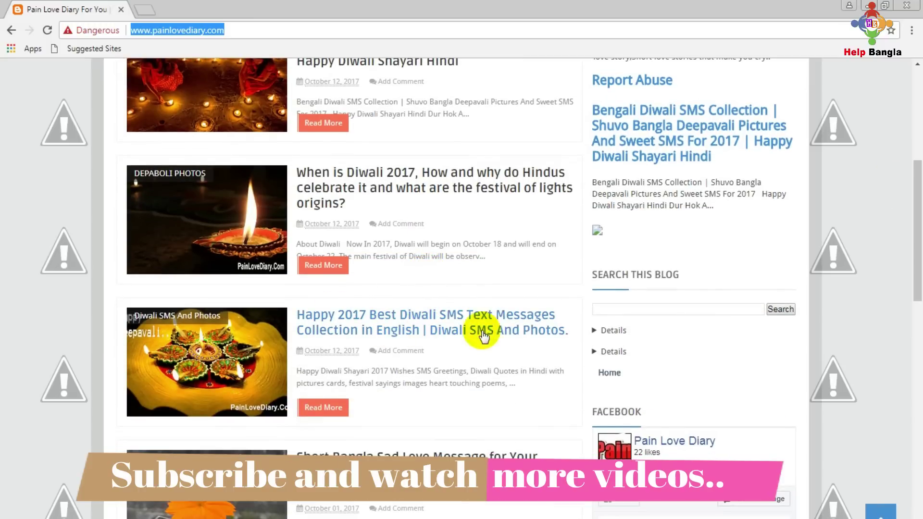
{"action": "scroll", "coordinate": [474, 243], "scroll_direction": "down", "scroll_amount": 3}
{"action": "scroll", "coordinate": [495, 252], "scroll_direction": "down", "scroll_amount": 2}
{"action": "scroll", "coordinate": [510, 262], "scroll_direction": "down", "scroll_amount": 4}
{"action": "scroll", "coordinate": [651, 344], "scroll_direction": "down", "scroll_amount": 8}
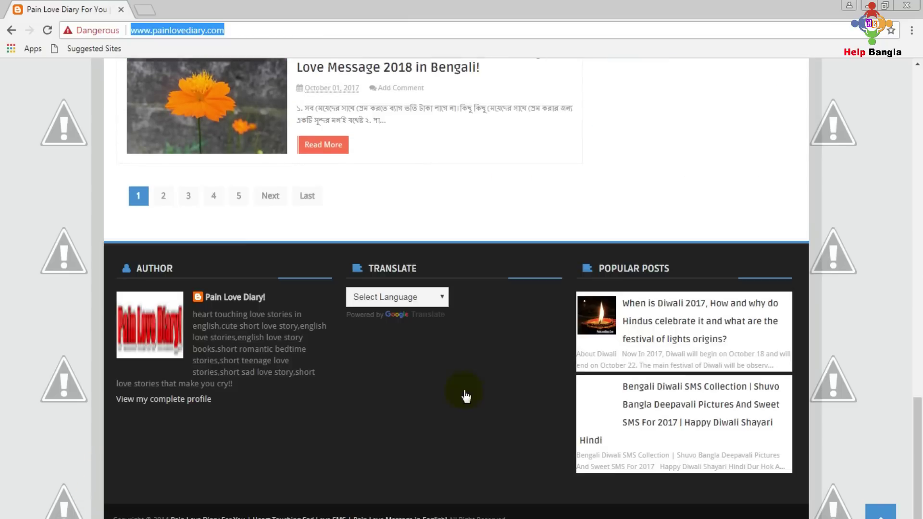
{"action": "scroll", "coordinate": [319, 211], "scroll_direction": "up", "scroll_amount": 10}
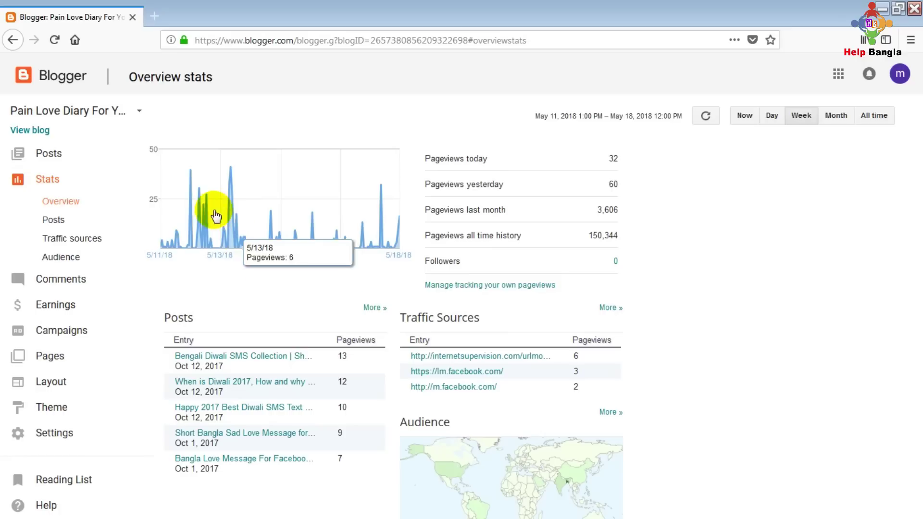
Return to the Blogger dashboard in Firefox and review the list of all posts with their view counts and dates
{"action": "left_click", "coordinate": [58, 151]}
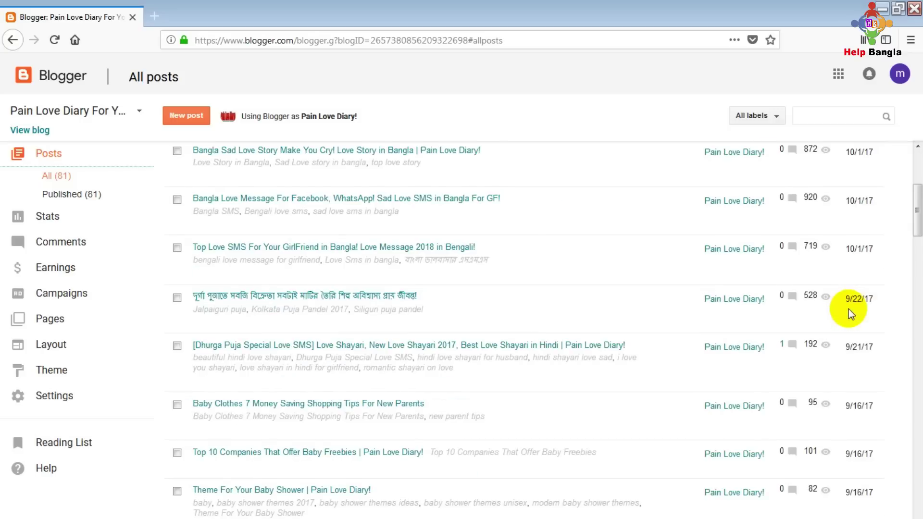
{"action": "scroll", "coordinate": [849, 310], "scroll_direction": "down", "scroll_amount": 3}
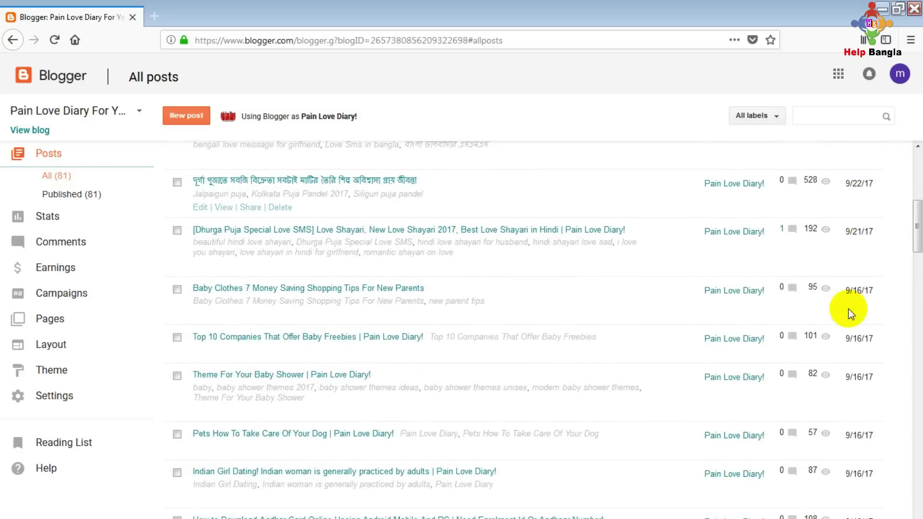
{"action": "scroll", "coordinate": [748, 272], "scroll_direction": "up", "scroll_amount": 6}
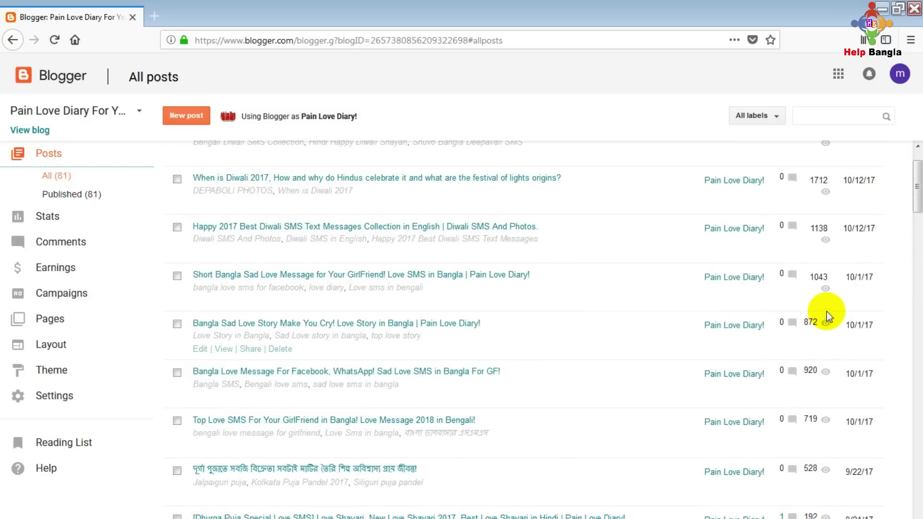
{"action": "left_click", "coordinate": [881, 9]}
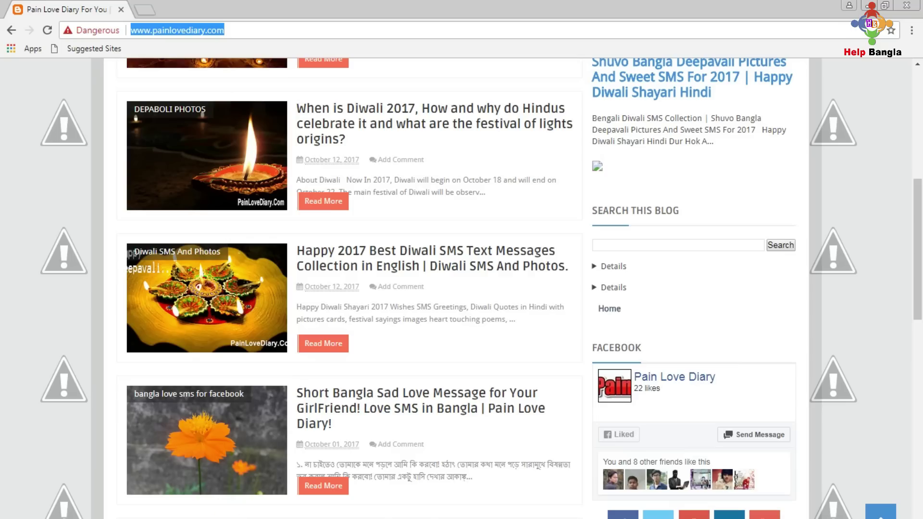
Switch to Chrome and open the full Bengali Diwali SMS Collection post from the blog's home page
{"action": "scroll", "coordinate": [414, 262], "scroll_direction": "up", "scroll_amount": 6}
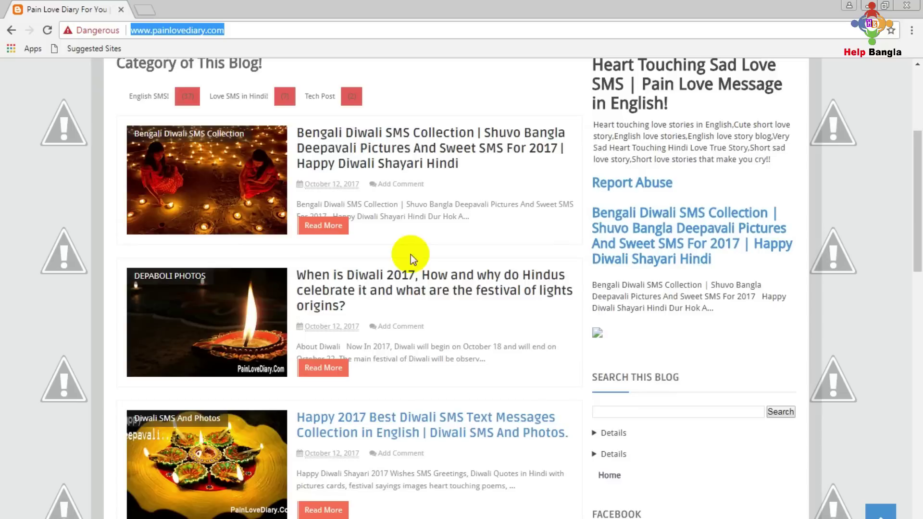
{"action": "scroll", "coordinate": [413, 262], "scroll_direction": "up", "scroll_amount": 2}
{"action": "left_click", "coordinate": [323, 367]}
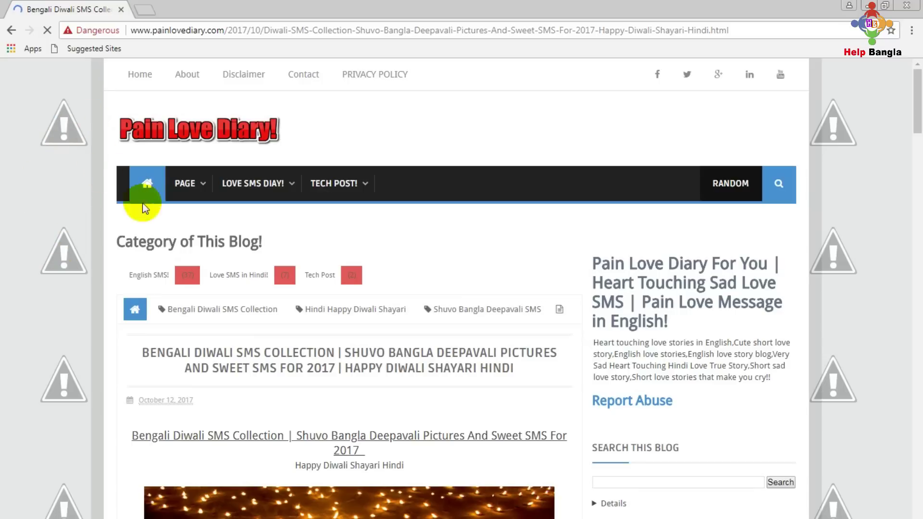
Read through the Bengali Diwali SMS Collection post's text and pictures, and minimize the Chrome window
{"action": "scroll", "coordinate": [346, 327], "scroll_direction": "down", "scroll_amount": 4}
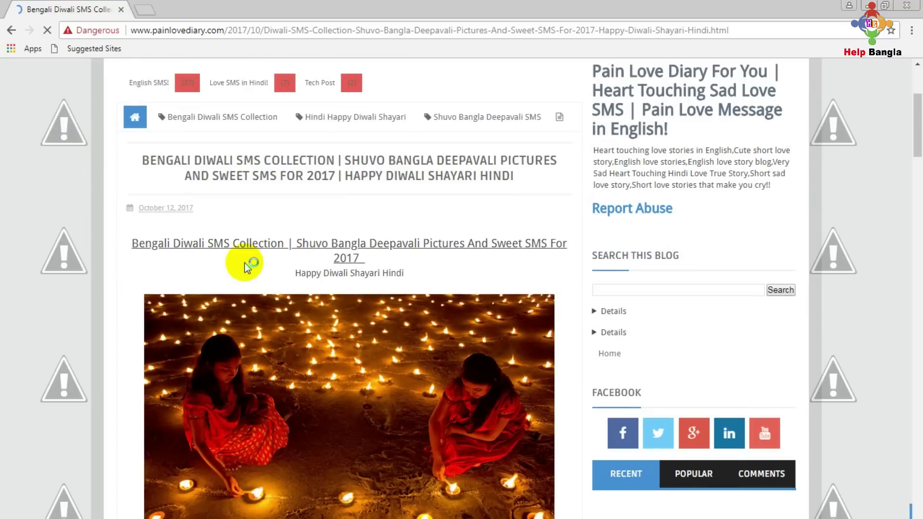
{"action": "scroll", "coordinate": [354, 257], "scroll_direction": "down", "scroll_amount": 7}
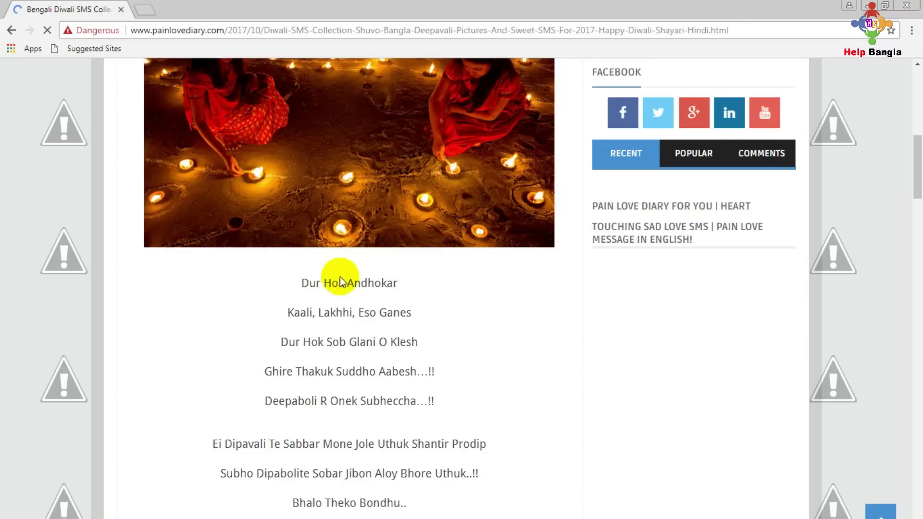
{"action": "scroll", "coordinate": [351, 276], "scroll_direction": "down", "scroll_amount": 6}
{"action": "scroll", "coordinate": [359, 268], "scroll_direction": "down", "scroll_amount": 8}
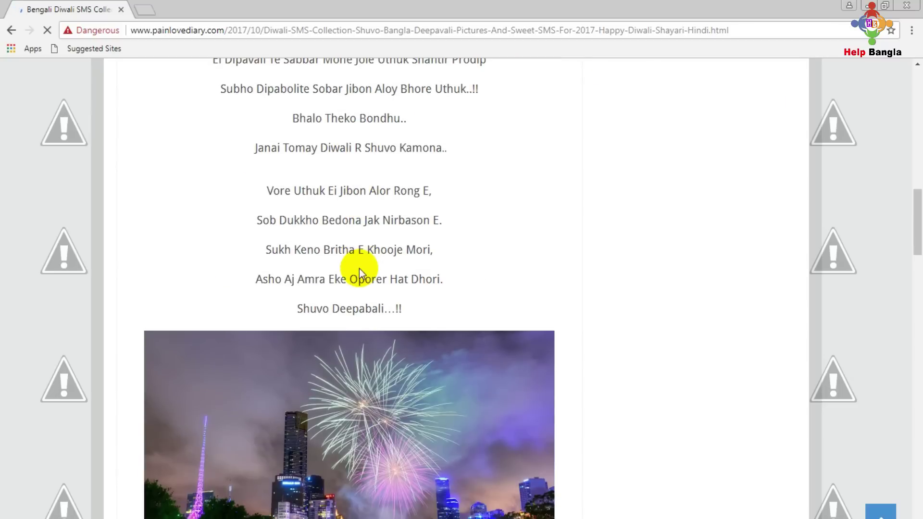
{"action": "scroll", "coordinate": [322, 316], "scroll_direction": "down", "scroll_amount": 7}
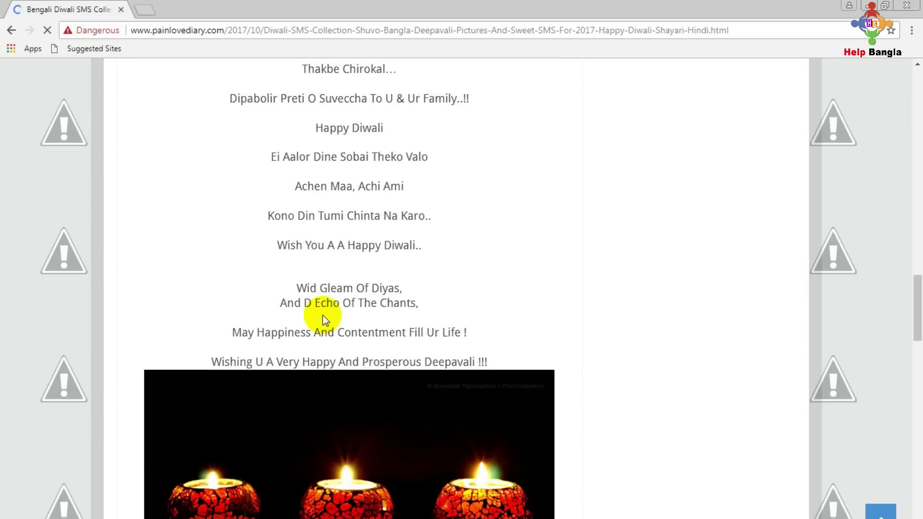
{"action": "scroll", "coordinate": [322, 315], "scroll_direction": "up", "scroll_amount": 20}
{"action": "scroll", "coordinate": [322, 316], "scroll_direction": "up", "scroll_amount": 12}
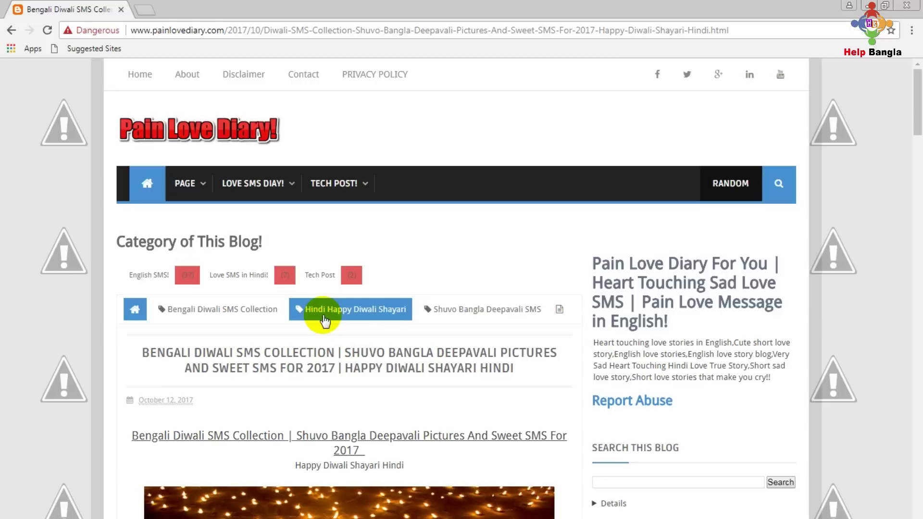
{"action": "left_click", "coordinate": [870, 5]}
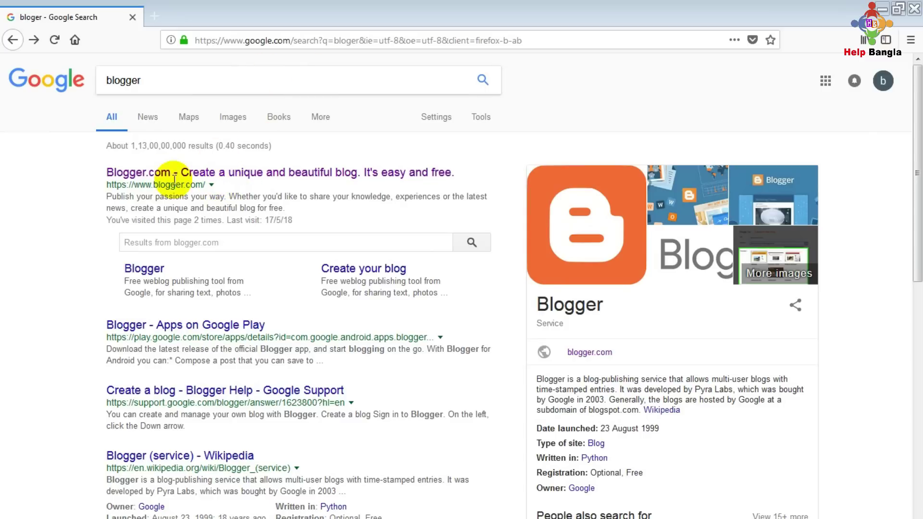
Open the Blogger.com site from the Google search results for "blogger" in Firefox
{"action": "left_click_drag", "start_coordinate": [82, 170], "coordinate": [93, 182]}
{"action": "left_click", "coordinate": [94, 180]}
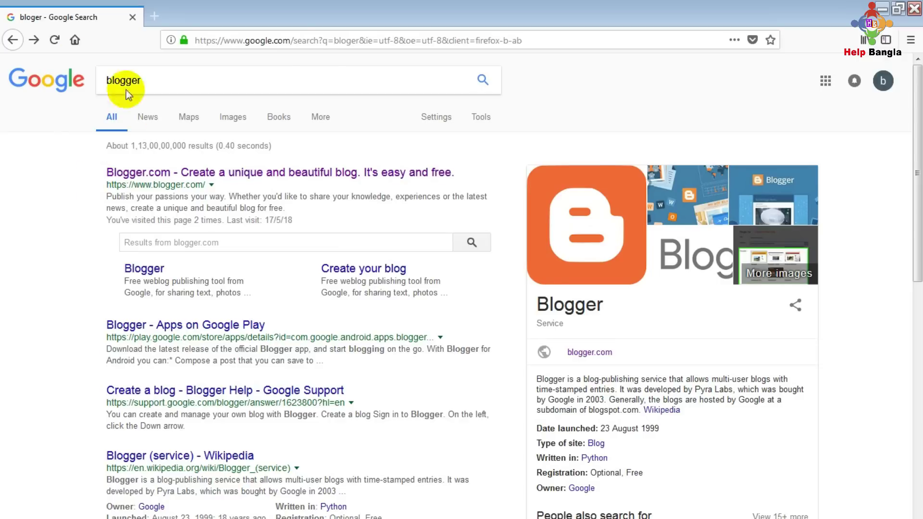
{"action": "left_click", "coordinate": [243, 177]}
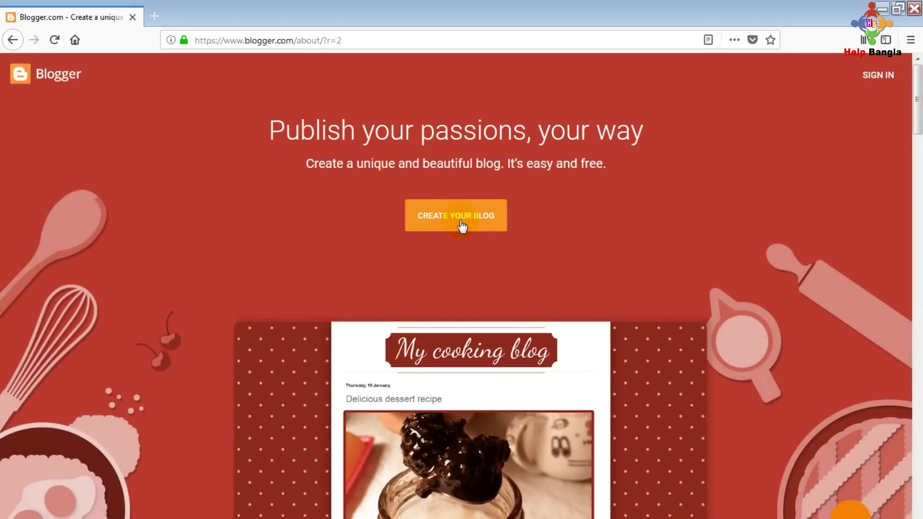
Examine the Blogger landing page's headline and its "Choose the perfect design" section
{"action": "left_click_drag", "start_coordinate": [267, 134], "coordinate": [653, 135]}
{"action": "left_click", "coordinate": [661, 158]}
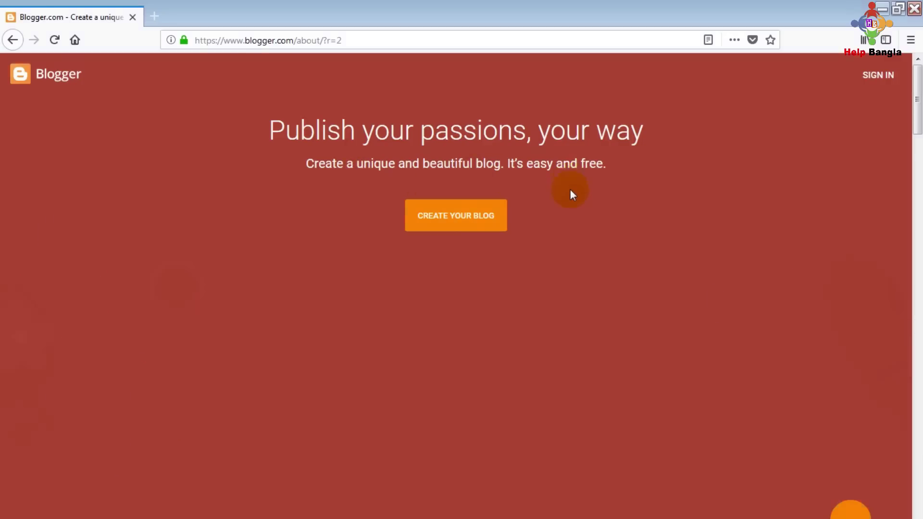
{"action": "scroll", "coordinate": [630, 169], "scroll_direction": "down", "scroll_amount": 6}
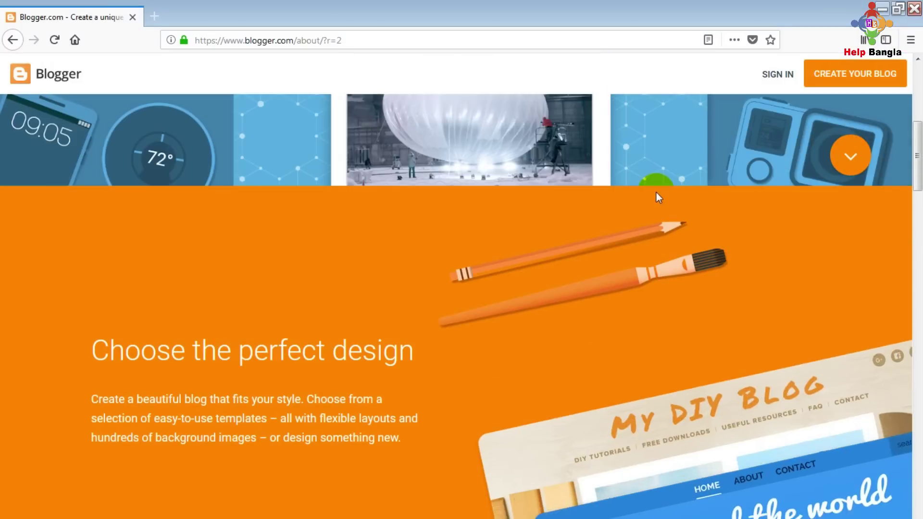
{"action": "left_click_drag", "start_coordinate": [399, 351], "coordinate": [755, 342]}
{"action": "scroll", "coordinate": [471, 368], "scroll_direction": "down", "scroll_amount": 2}
{"action": "left_click", "coordinate": [382, 384]}
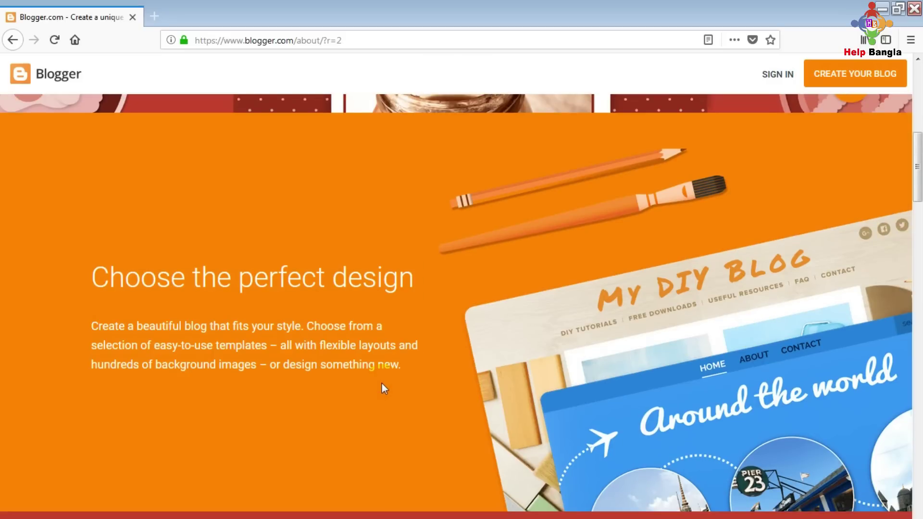
Examine the "Get a free domain" and "Earn money" sections, and return to the start of the Blogger landing page
{"action": "scroll", "coordinate": [384, 387], "scroll_direction": "down", "scroll_amount": 10}
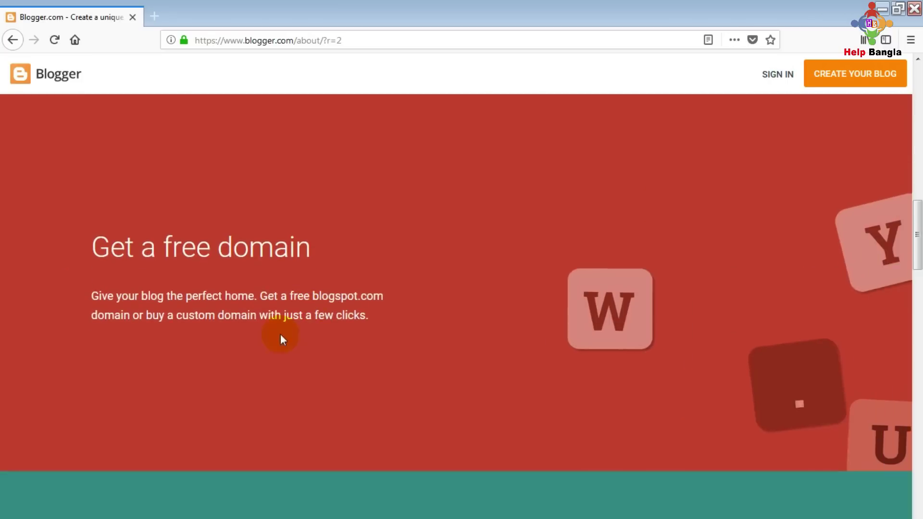
{"action": "left_click_drag", "start_coordinate": [371, 316], "coordinate": [398, 290]}
{"action": "left_click", "coordinate": [308, 298]}
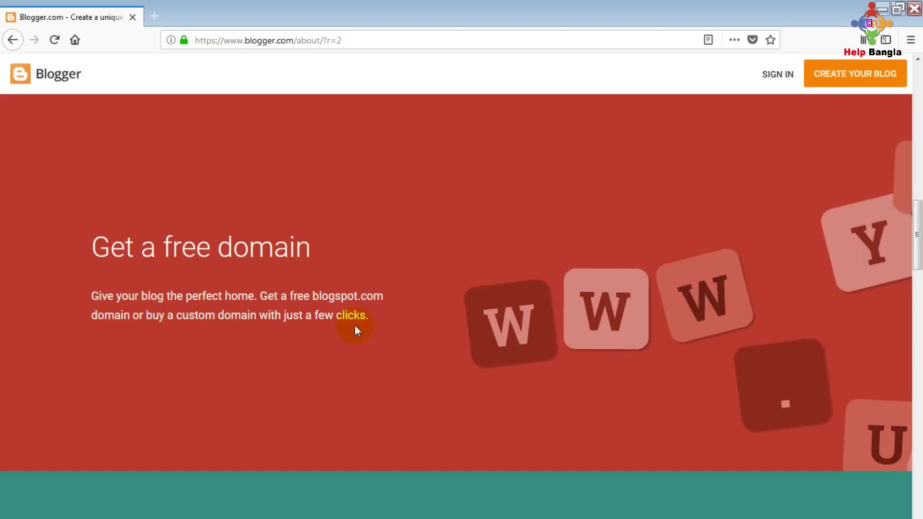
{"action": "scroll", "coordinate": [346, 312], "scroll_direction": "down", "scroll_amount": 5}
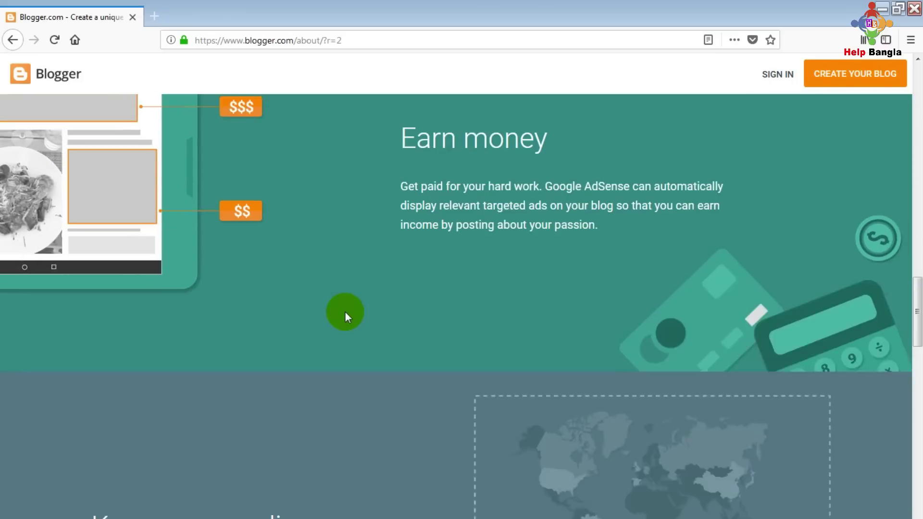
{"action": "left_click_drag", "start_coordinate": [398, 191], "coordinate": [698, 283]}
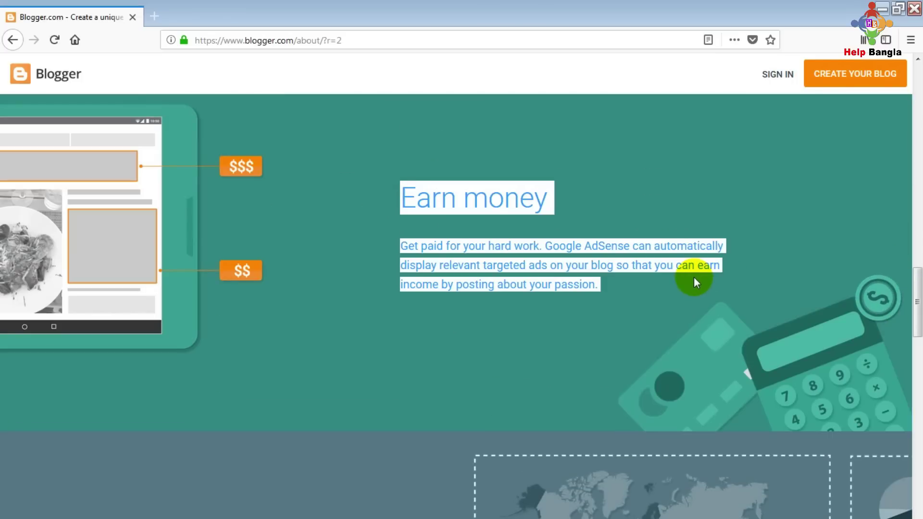
{"action": "left_click", "coordinate": [539, 241]}
{"action": "scroll", "coordinate": [570, 258], "scroll_direction": "up", "scroll_amount": 8}
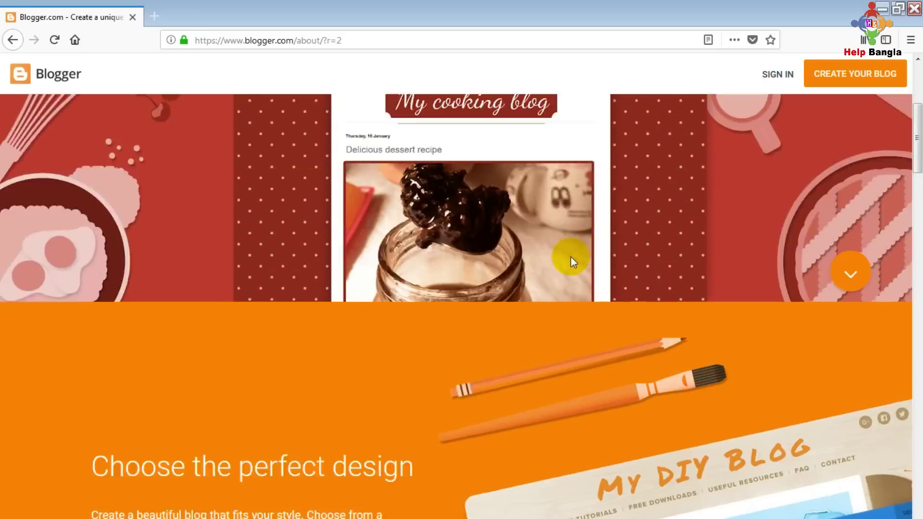
{"action": "scroll", "coordinate": [570, 256], "scroll_direction": "up", "scroll_amount": 5}
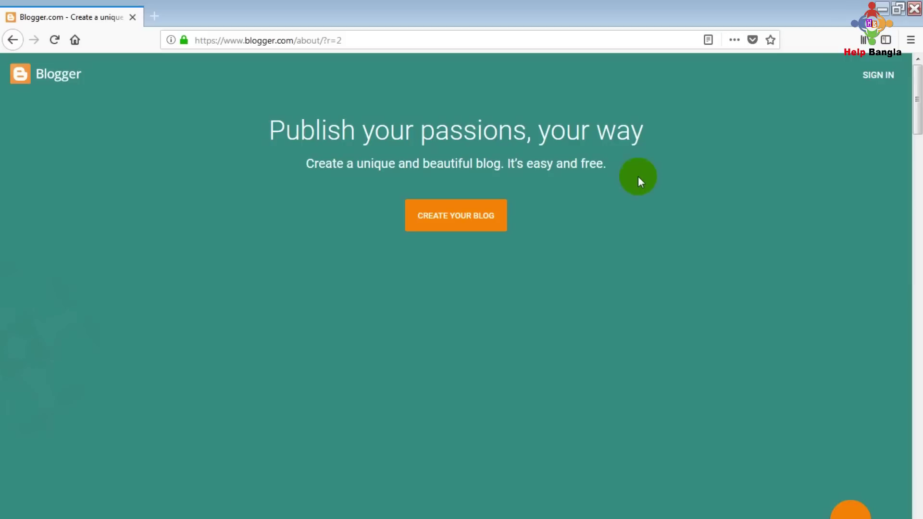
Examine the "Know your audience" and "Hang onto your memories" sections, and return to the start of the Blogger landing page
{"action": "scroll", "coordinate": [643, 188], "scroll_direction": "down", "scroll_amount": 8}
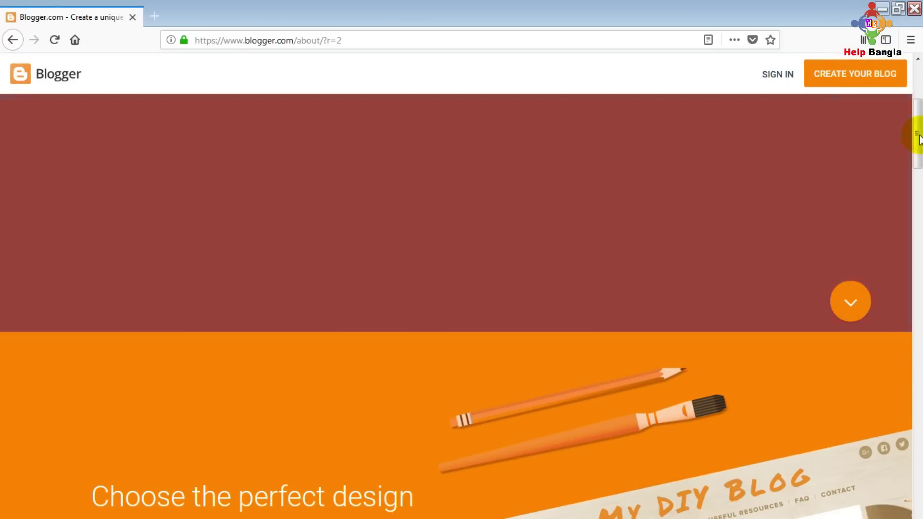
{"action": "left_click_drag", "start_coordinate": [917, 138], "coordinate": [919, 216]}
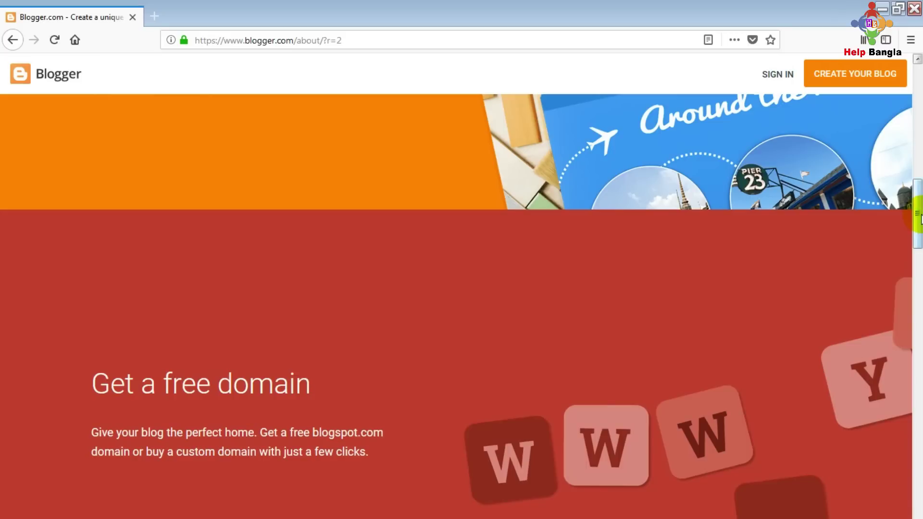
{"action": "scroll", "coordinate": [920, 219], "scroll_direction": "down", "scroll_amount": 4}
{"action": "scroll", "coordinate": [919, 218], "scroll_direction": "down", "scroll_amount": 15}
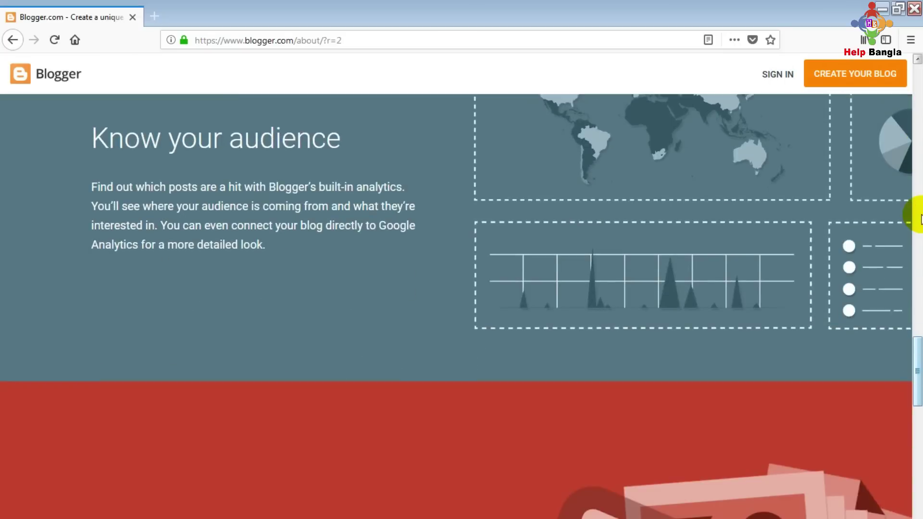
{"action": "scroll", "coordinate": [920, 219], "scroll_direction": "up", "scroll_amount": 7}
{"action": "scroll", "coordinate": [920, 218], "scroll_direction": "down", "scroll_amount": 5}
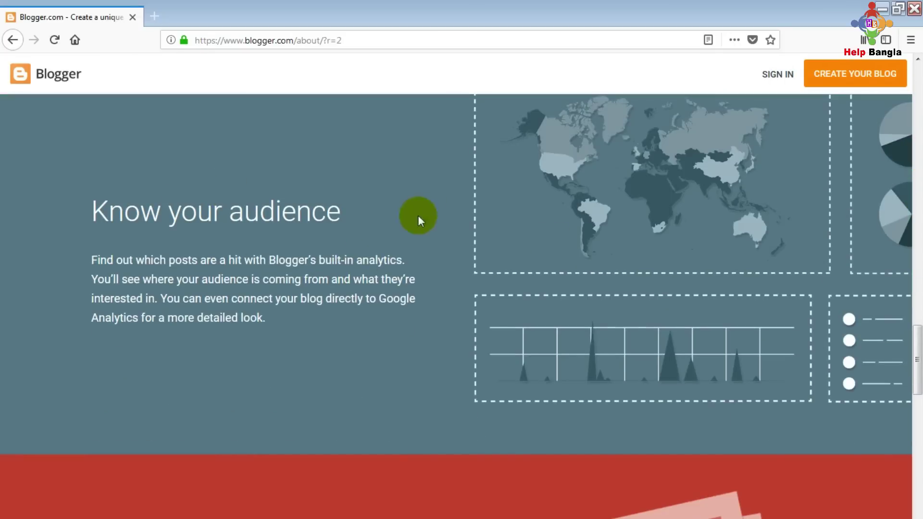
{"action": "scroll", "coordinate": [576, 209], "scroll_direction": "down", "scroll_amount": 4}
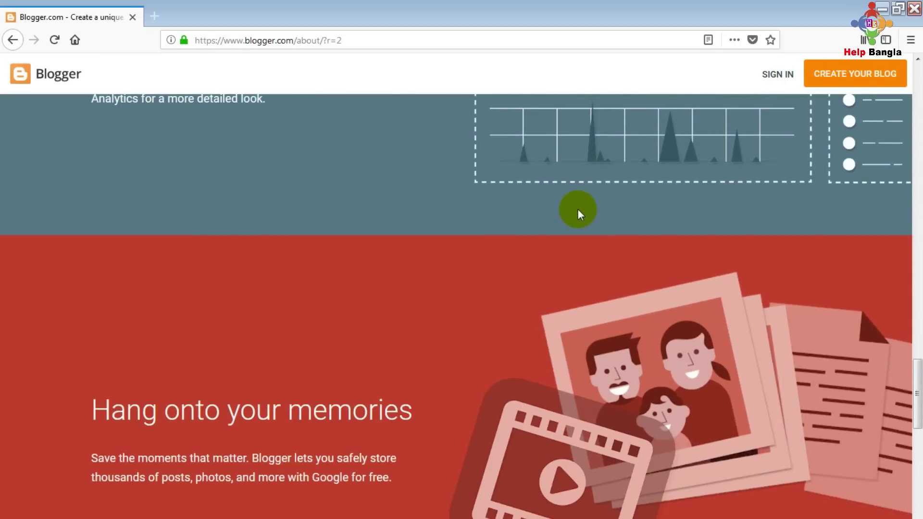
{"action": "scroll", "coordinate": [577, 210], "scroll_direction": "up", "scroll_amount": 12}
{"action": "scroll", "coordinate": [579, 209], "scroll_direction": "up", "scroll_amount": 5}
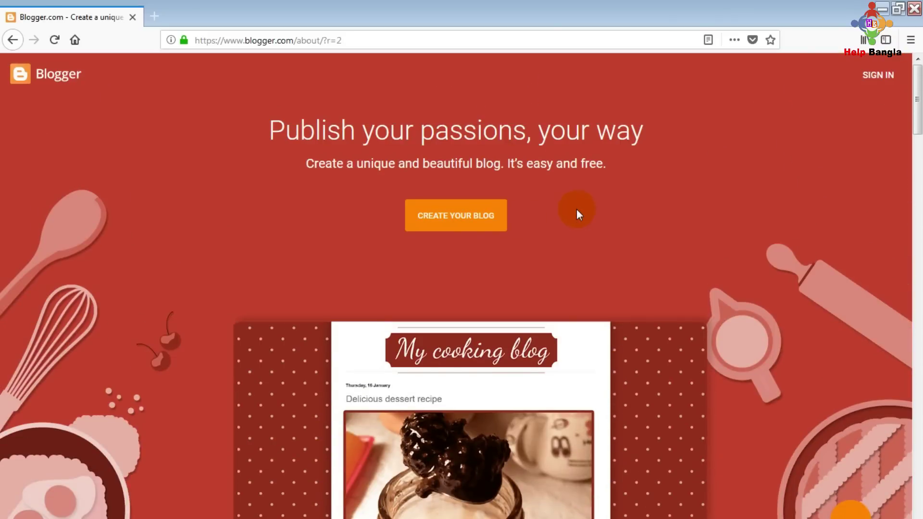
Start creating a blog with the second listed Google account and choose the limited Blogger profile
{"action": "left_click", "coordinate": [471, 225]}
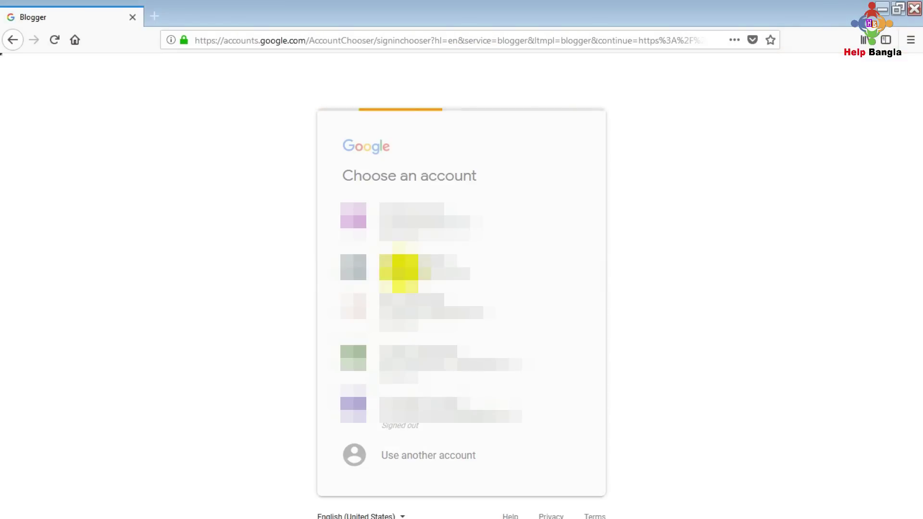
{"action": "left_click", "coordinate": [399, 267]}
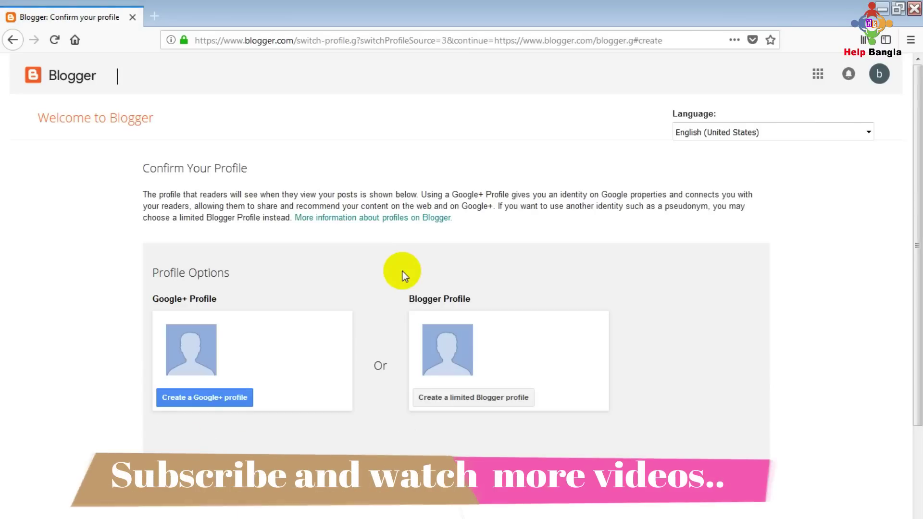
{"action": "left_click_drag", "start_coordinate": [146, 300], "coordinate": [277, 295]}
{"action": "left_click", "coordinate": [276, 296]}
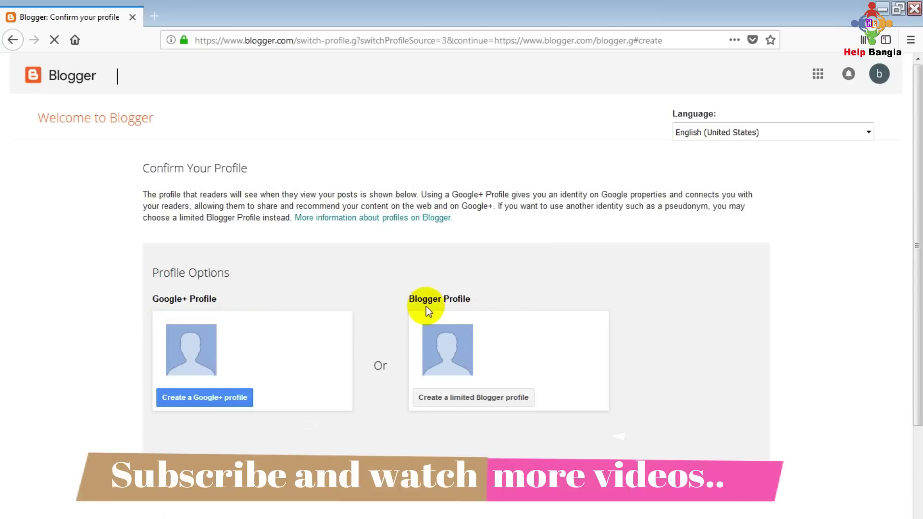
{"action": "left_click", "coordinate": [474, 397]}
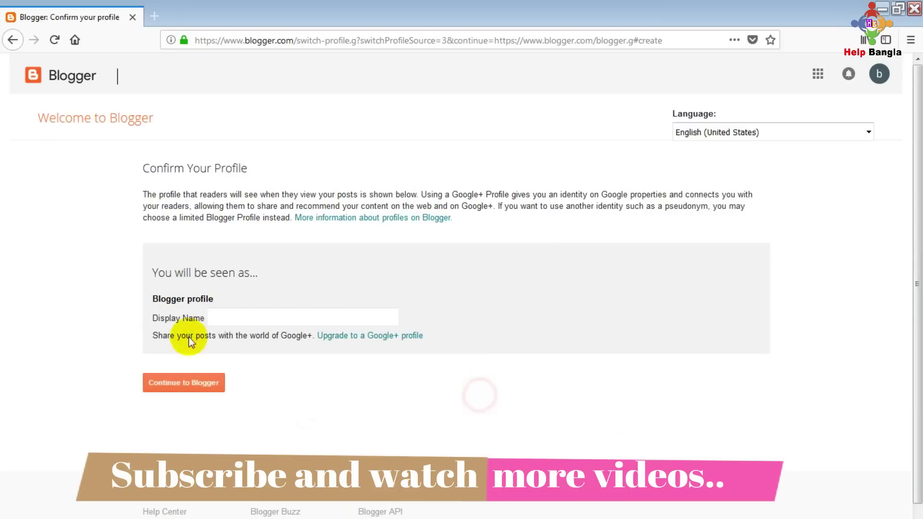
Enter the author's first name as the Blogger profile's display name and continue to Blogger
{"action": "left_click", "coordinate": [270, 318]}
{"action": "type", "text": "bidush"}
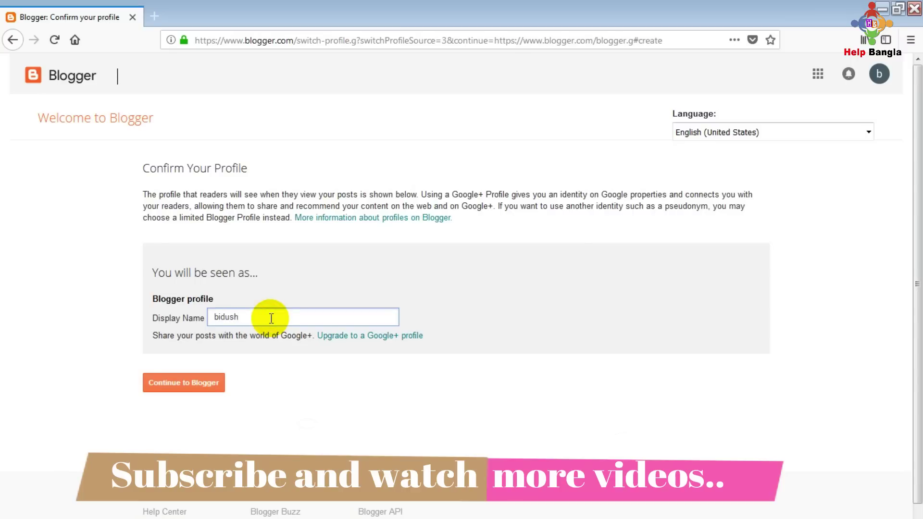
{"action": "left_click", "coordinate": [179, 381]}
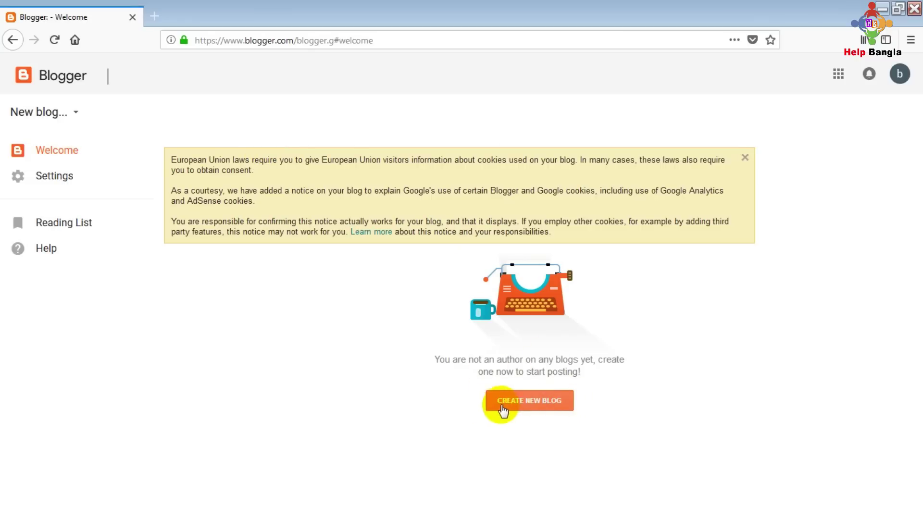
Start a new blog with the author's full name as its title and try the address helpbangla.blogspot.com
{"action": "left_click", "coordinate": [557, 401]}
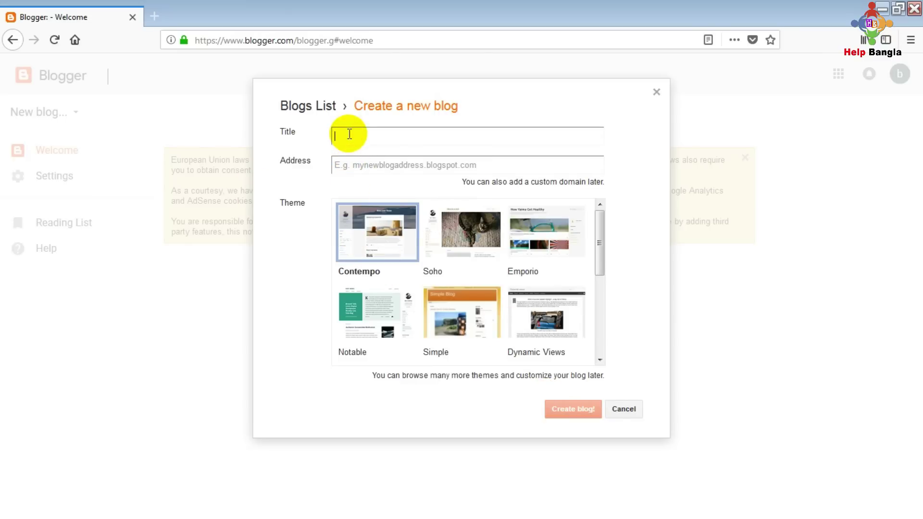
{"action": "type", "text": "bidush barman"}
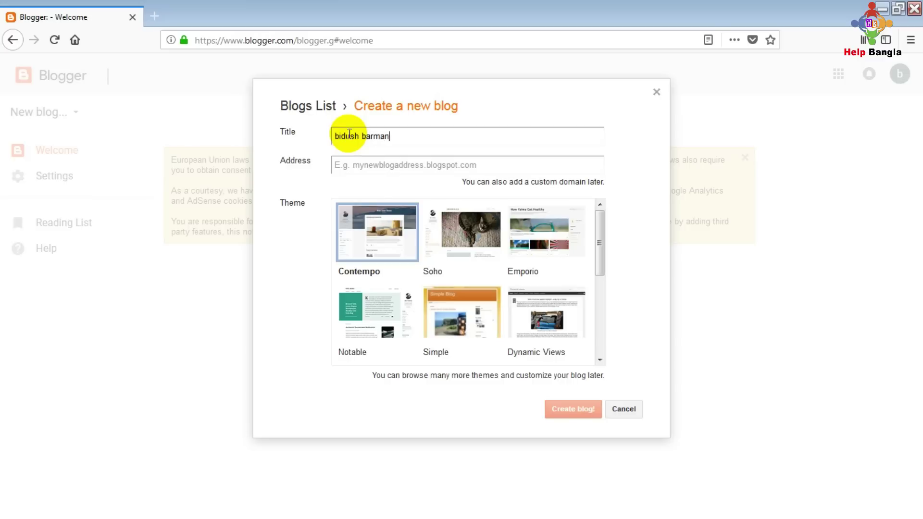
{"action": "left_click", "coordinate": [369, 169]}
{"action": "left_click", "coordinate": [284, 166]}
{"action": "left_click", "coordinate": [356, 169]}
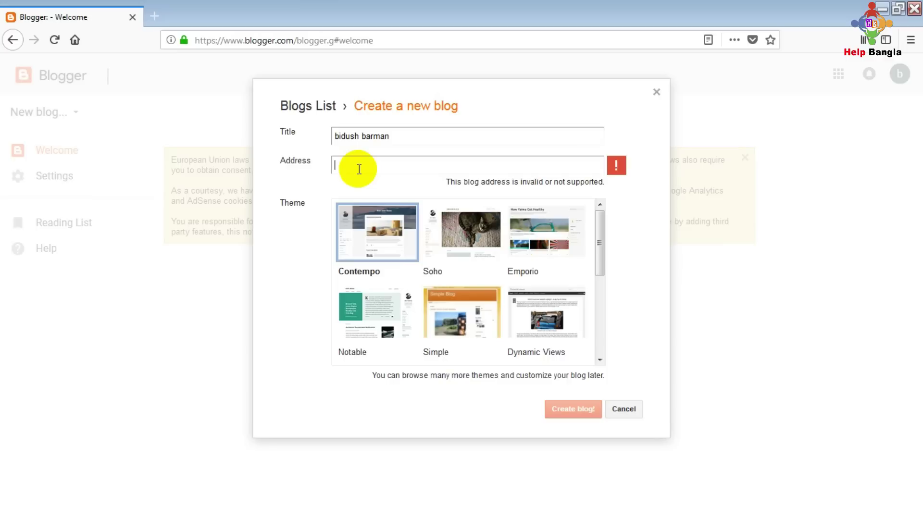
{"action": "type", "text": "helpbangla"}
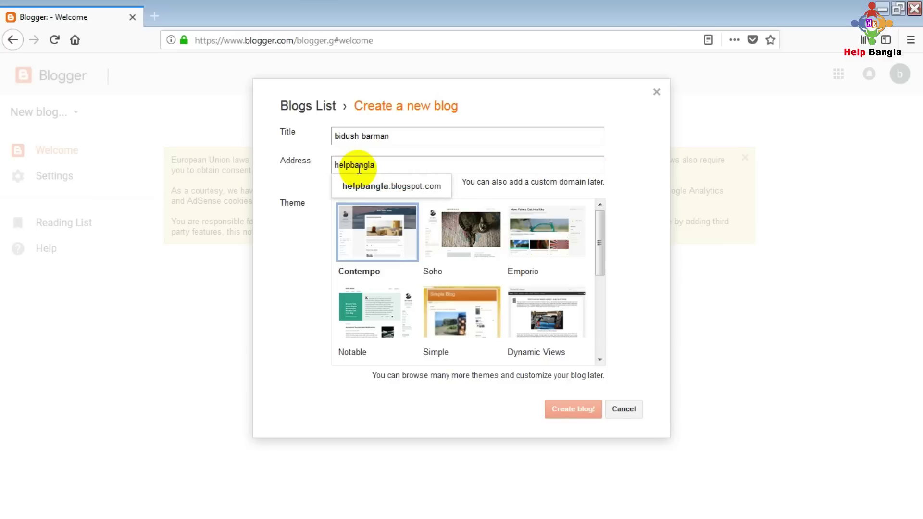
{"action": "left_click", "coordinate": [388, 183]}
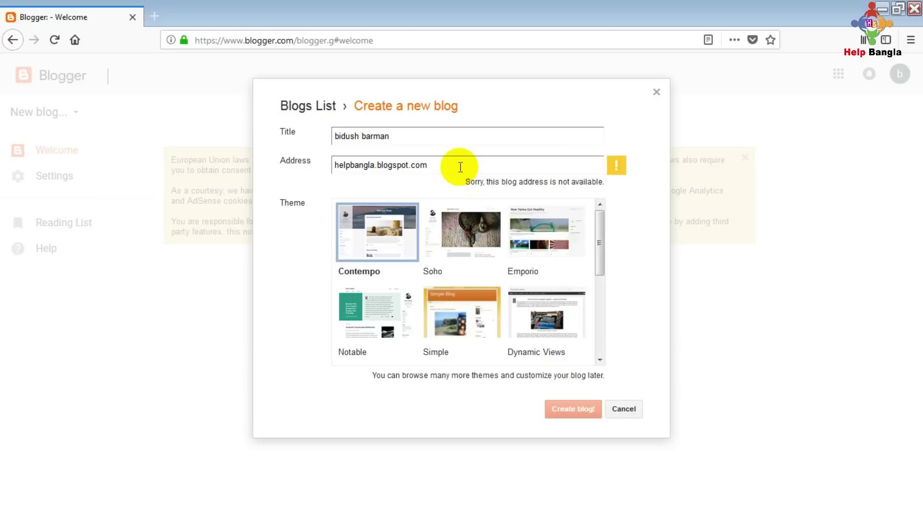
{"action": "left_click_drag", "start_coordinate": [465, 182], "coordinate": [538, 182]}
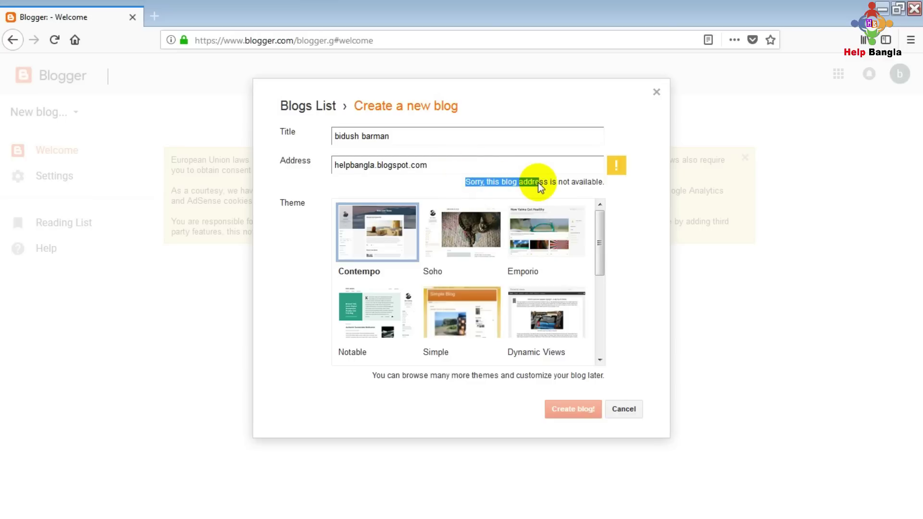
Extend the blog address by inserting the author's first name directly after "helpbangla", and check its availability
{"action": "left_click", "coordinate": [374, 166]}
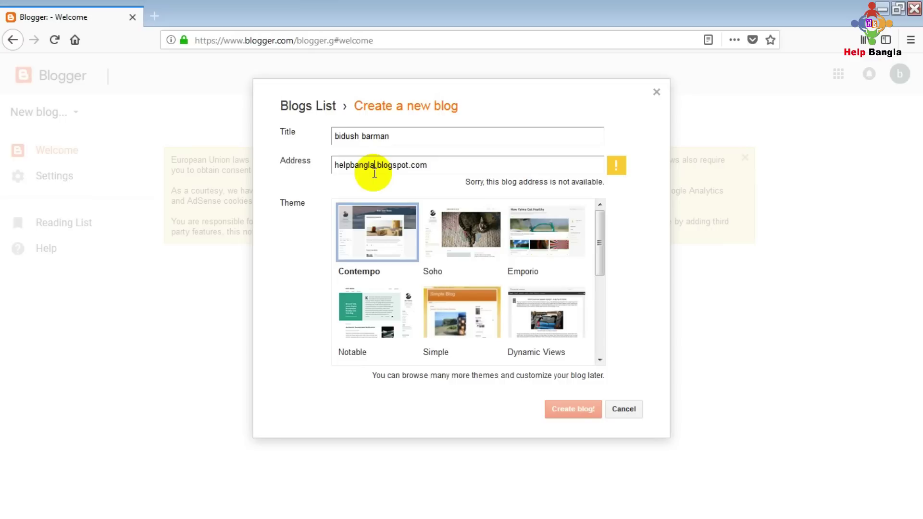
{"action": "type", "text": "bidush"}
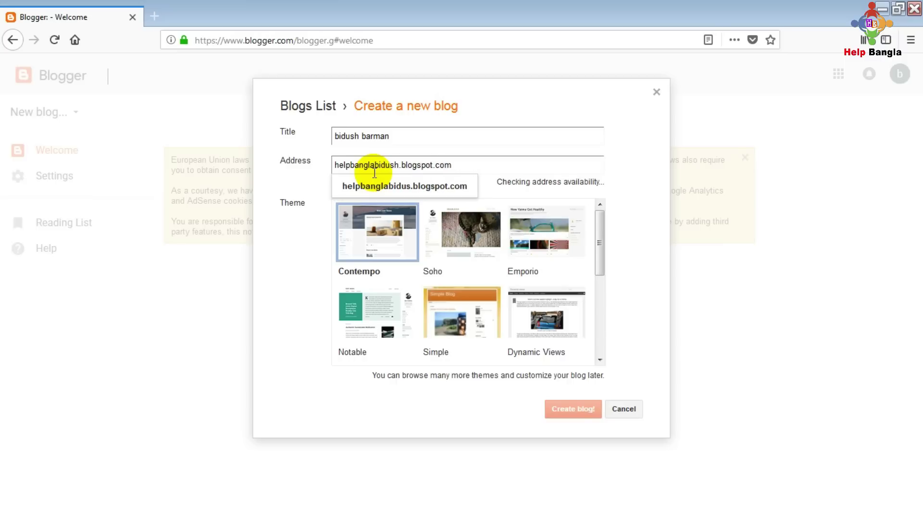
{"action": "left_click", "coordinate": [320, 182]}
{"action": "key", "text": "ctrl+a"}
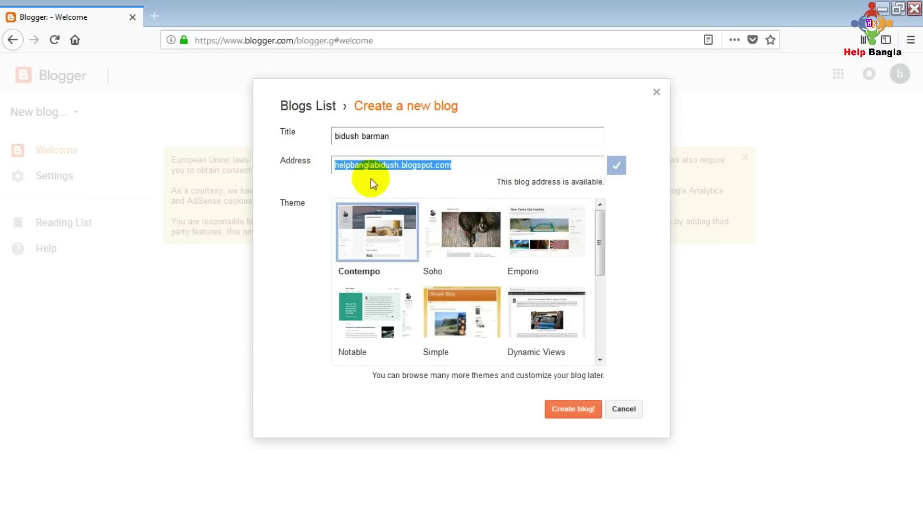
{"action": "left_click", "coordinate": [403, 169]}
{"action": "left_click_drag", "start_coordinate": [497, 184], "coordinate": [609, 184]}
Copy the extended blog address and open it in a new browser tab
{"action": "triple_click", "coordinate": [422, 165]}
{"action": "key", "text": "ctrl+c"}
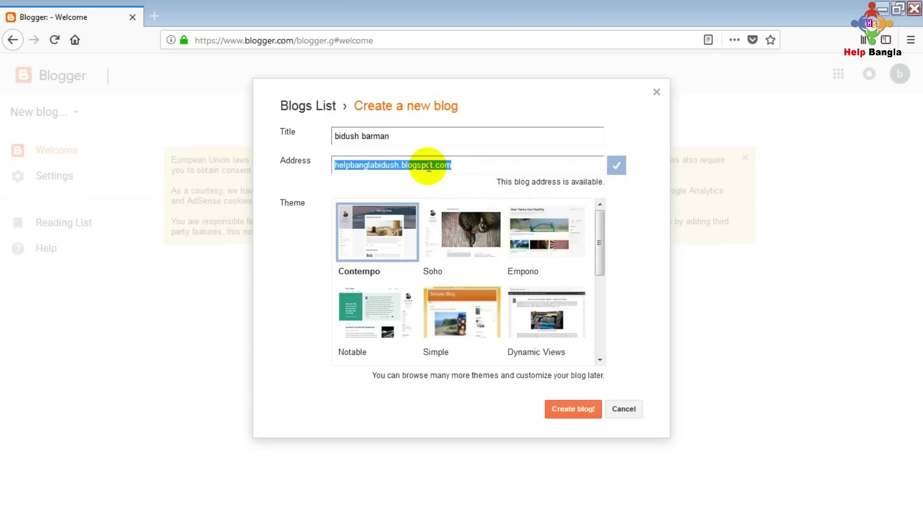
{"action": "right_click", "coordinate": [428, 166]}
{"action": "left_click", "coordinate": [459, 297]}
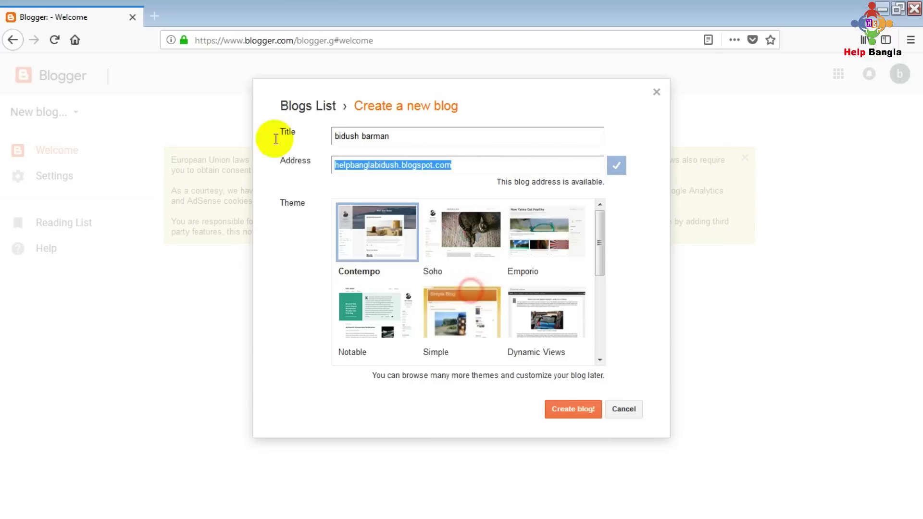
{"action": "left_click", "coordinate": [155, 16]}
{"action": "right_click", "coordinate": [186, 43]}
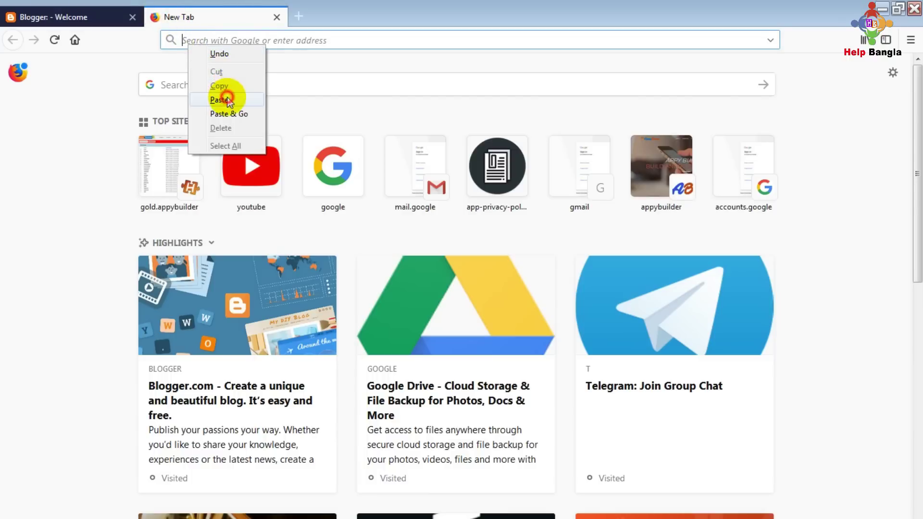
{"action": "left_click", "coordinate": [219, 100]}
{"action": "left_click", "coordinate": [227, 96]}
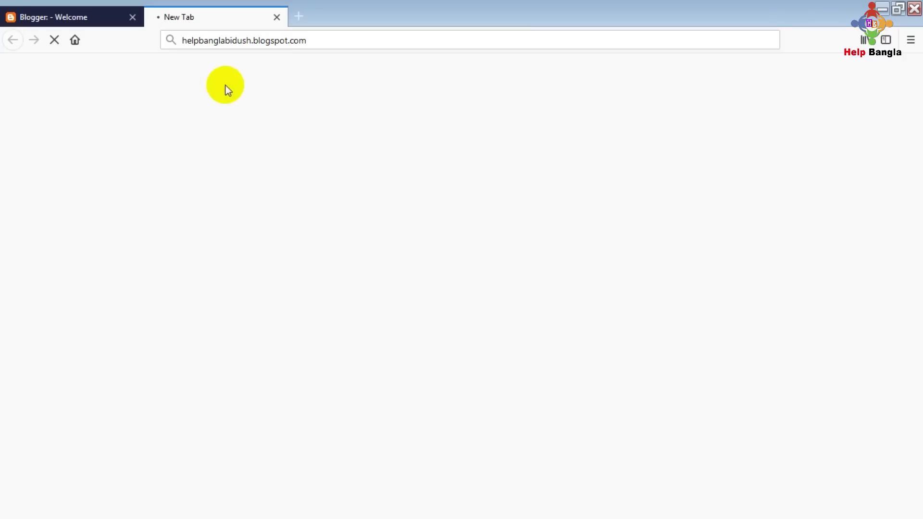
{"action": "left_click", "coordinate": [323, 40]}
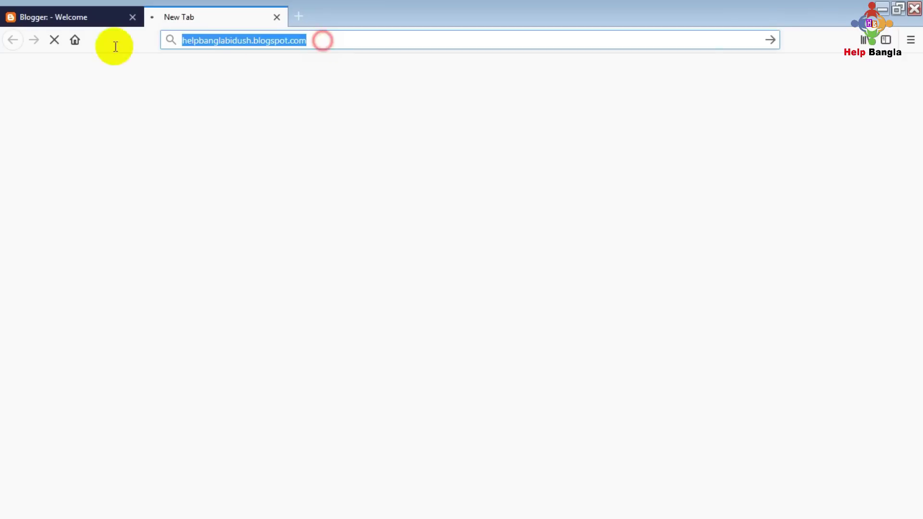
{"action": "left_click", "coordinate": [207, 79]}
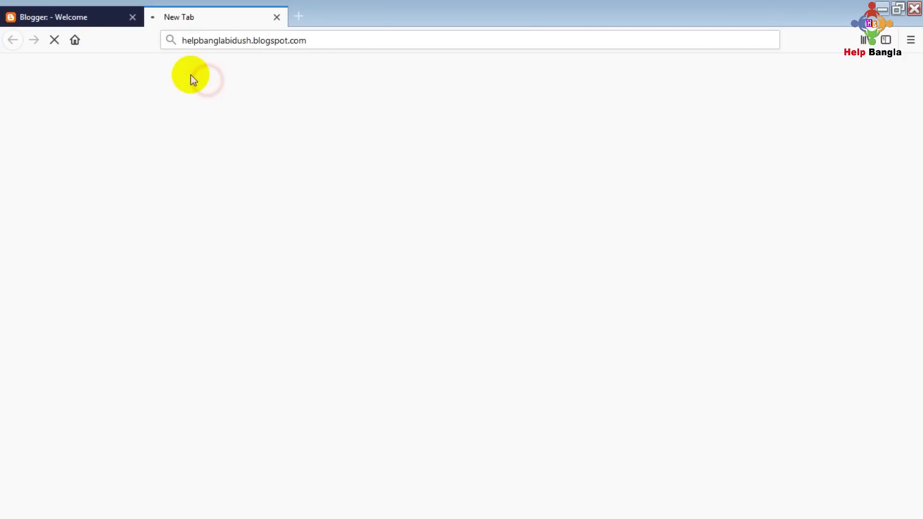
Review the address entered in the new-blog form and check the loading tab for the same address
{"action": "left_click", "coordinate": [83, 16]}
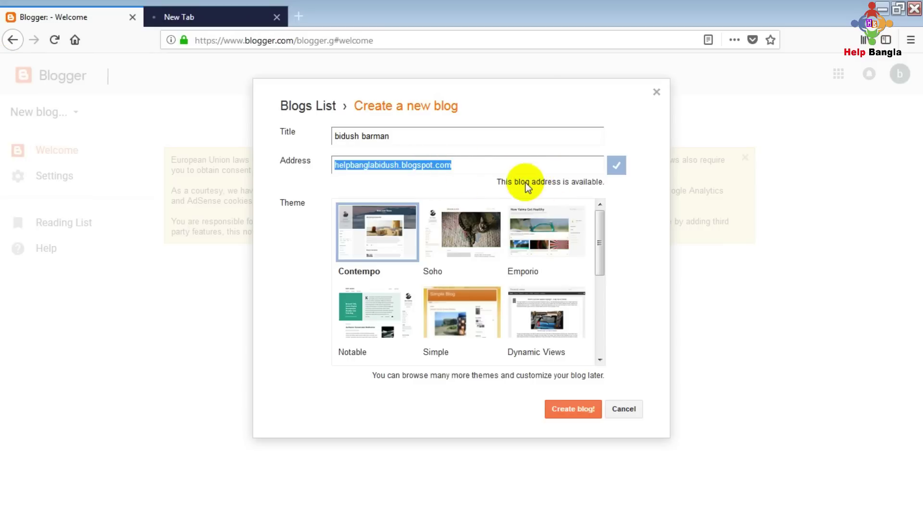
{"action": "left_click", "coordinate": [374, 163]}
{"action": "left_click", "coordinate": [457, 165]}
{"action": "double_click", "coordinate": [371, 165]}
{"action": "left_click", "coordinate": [375, 165]}
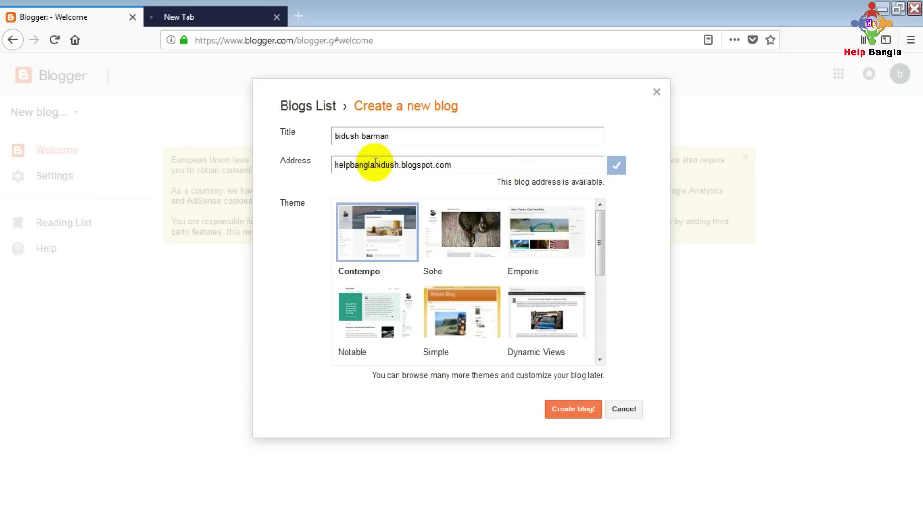
{"action": "left_click", "coordinate": [207, 17]}
{"action": "left_click", "coordinate": [91, 19]}
Select the Contempo theme and create the blog
{"action": "mouse_move", "coordinate": [601, 224]}
{"action": "left_mouse_down"}
{"action": "mouse_move", "coordinate": [607, 305]}
{"action": "mouse_move", "coordinate": [602, 214]}
{"action": "left_mouse_up"}
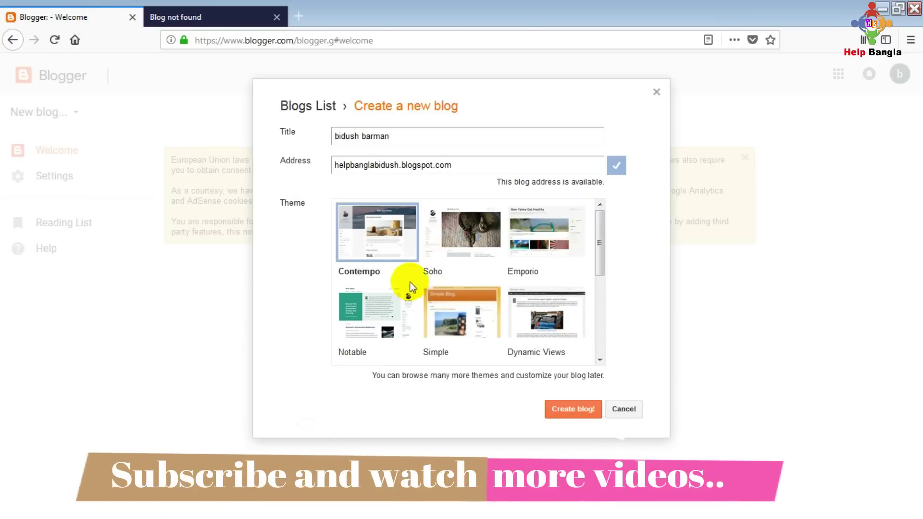
{"action": "left_click", "coordinate": [470, 247]}
{"action": "left_click", "coordinate": [389, 232]}
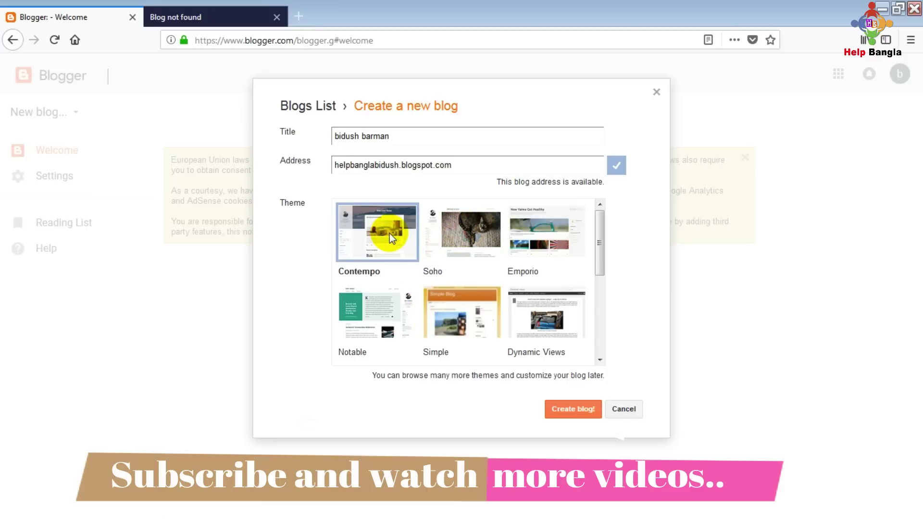
{"action": "left_click", "coordinate": [565, 416]}
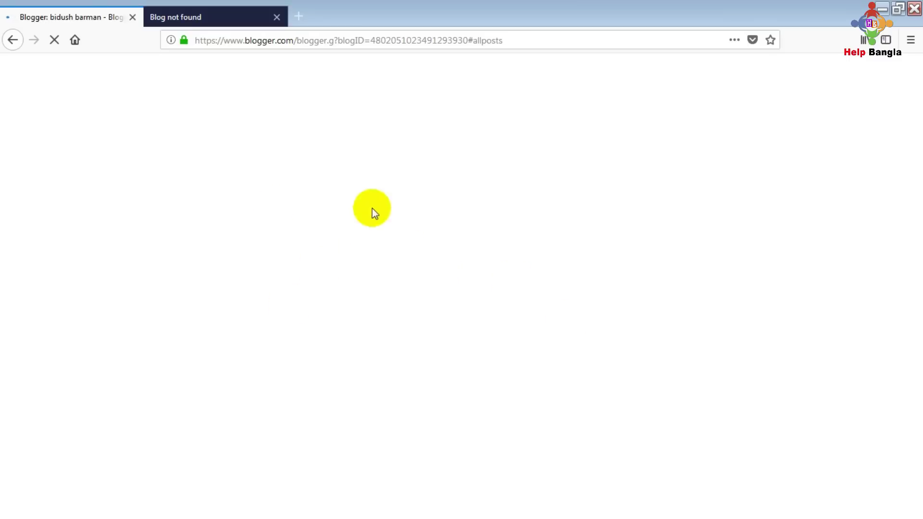
Reload the new blog's address in the "Blog not found" tab to view the blog
{"action": "left_click", "coordinate": [200, 12]}
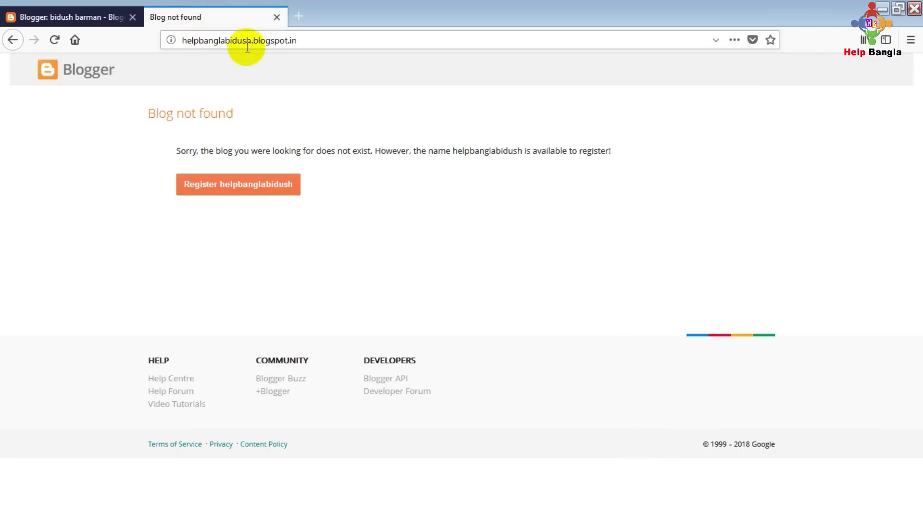
{"action": "left_click", "coordinate": [306, 42]}
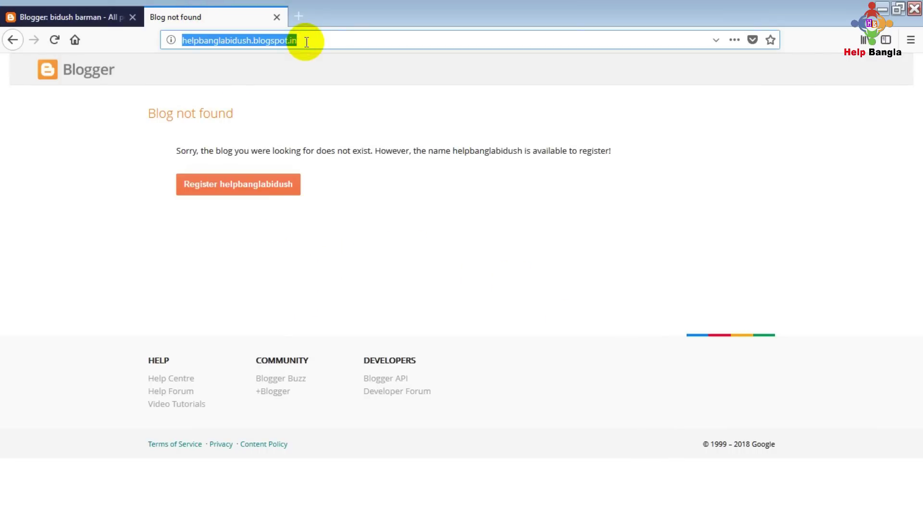
{"action": "key", "text": "Return"}
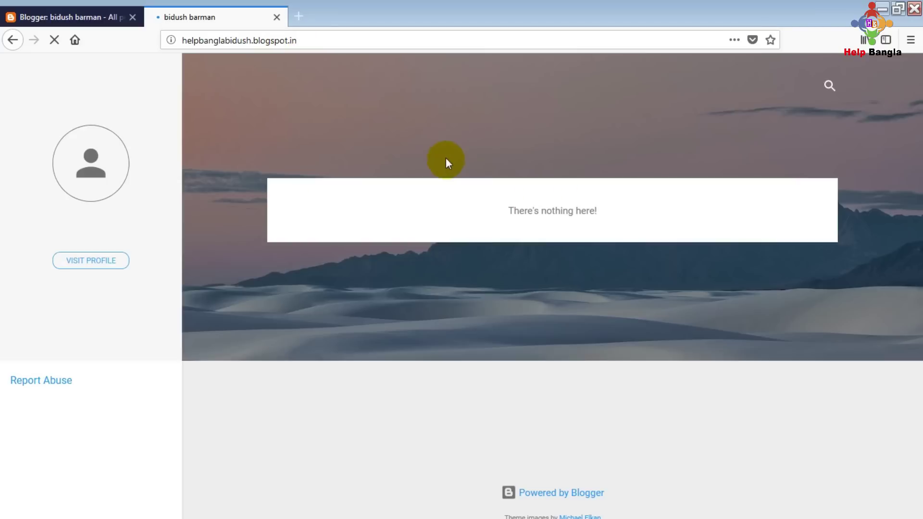
Check the title on the live blog, then return to the Blogger dashboard and dismiss the Google Domains offer
{"action": "left_click_drag", "start_coordinate": [452, 140], "coordinate": [669, 136]}
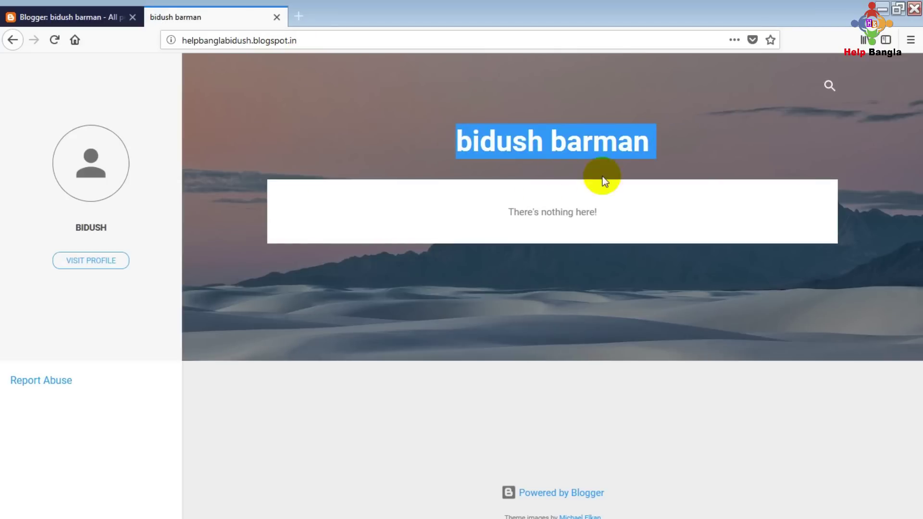
{"action": "left_click", "coordinate": [91, 17]}
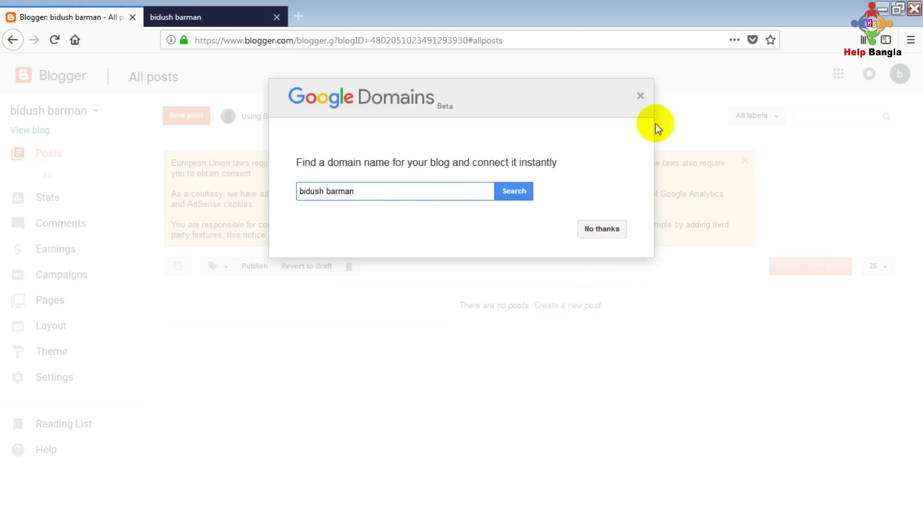
{"action": "left_click", "coordinate": [640, 96]}
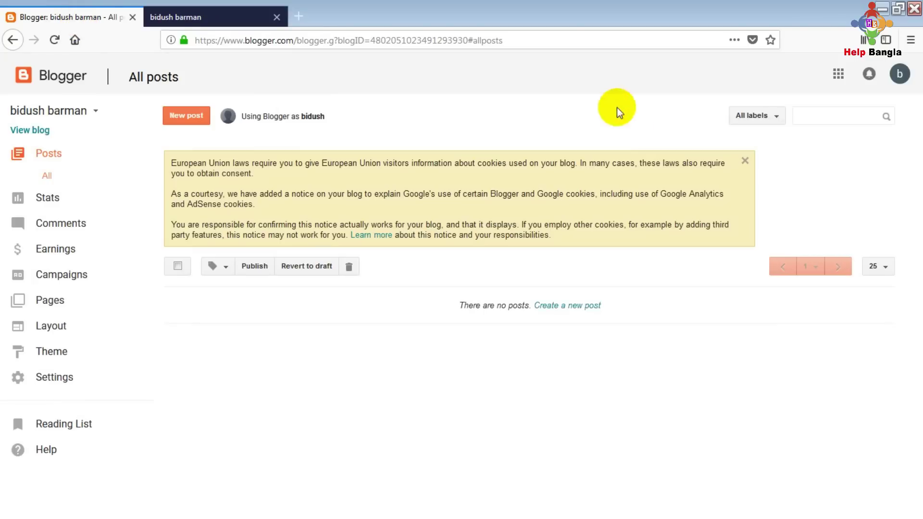
View the live blog from the dashboard to check its address, and close the older duplicate blog tab
{"action": "left_click", "coordinate": [91, 113]}
{"action": "left_click", "coordinate": [89, 116]}
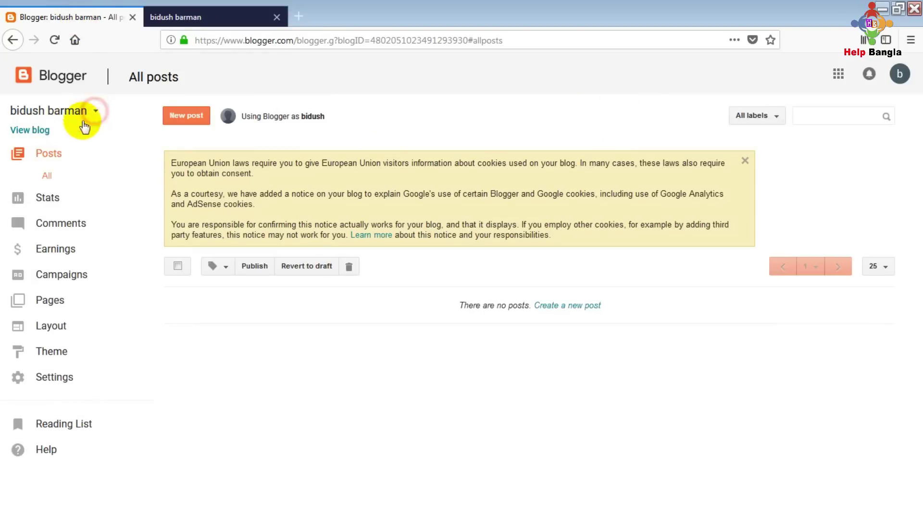
{"action": "left_click", "coordinate": [40, 133]}
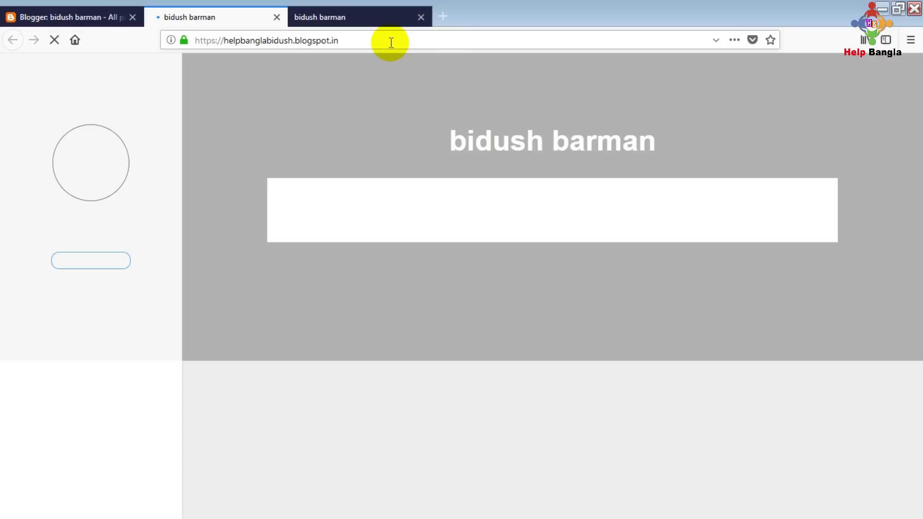
{"action": "left_click", "coordinate": [387, 41]}
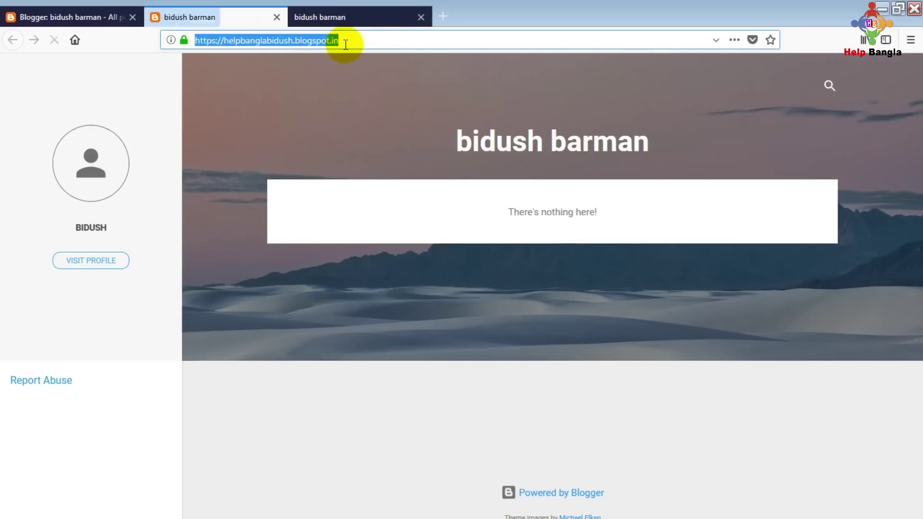
{"action": "left_click", "coordinate": [352, 40]}
{"action": "left_click", "coordinate": [419, 17]}
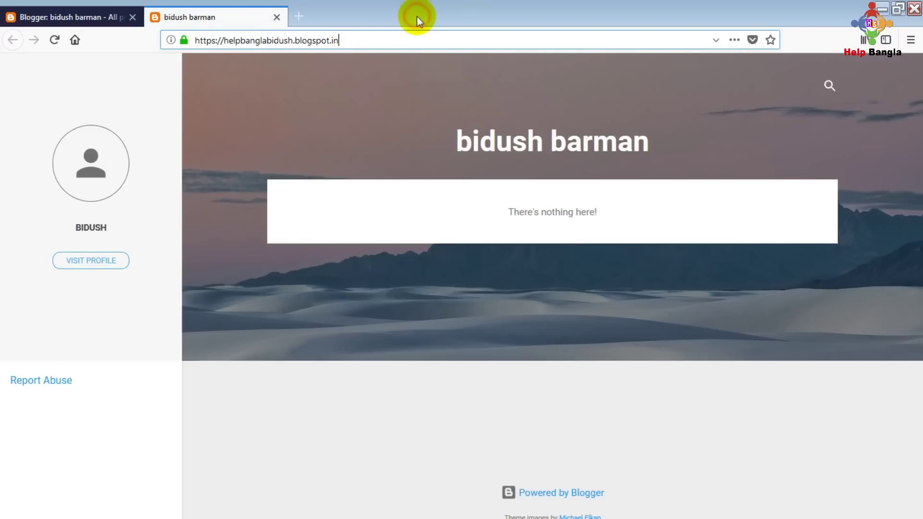
Return to the Blogger dashboard and minimize the Chrome window showing the Pain Love Diary blog
{"action": "left_click", "coordinate": [73, 17]}
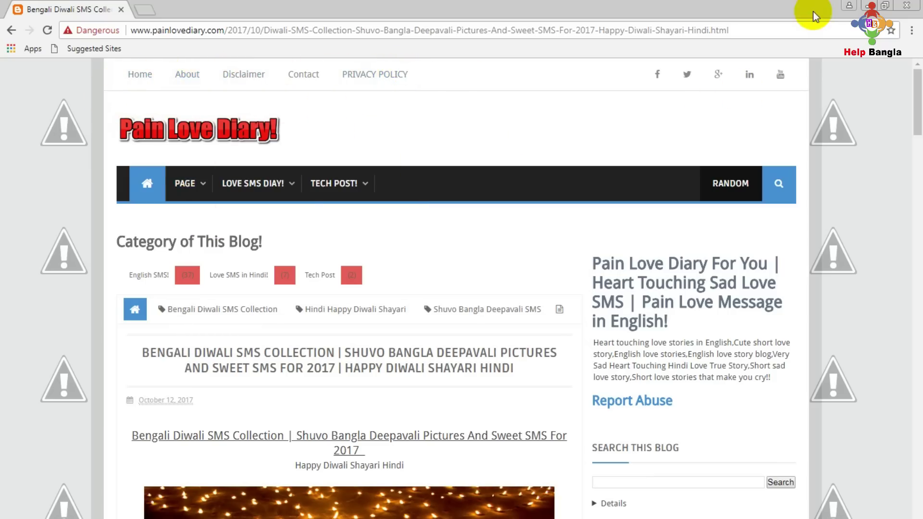
{"action": "left_click", "coordinate": [870, 6]}
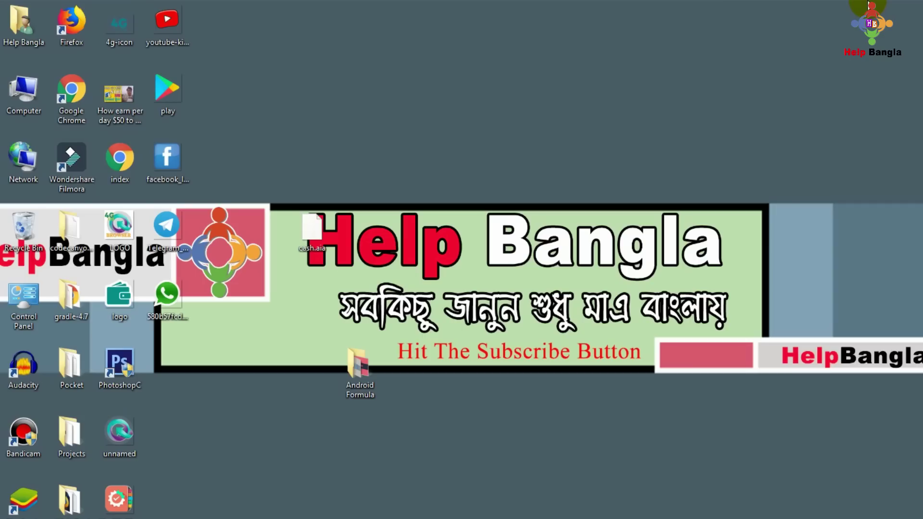